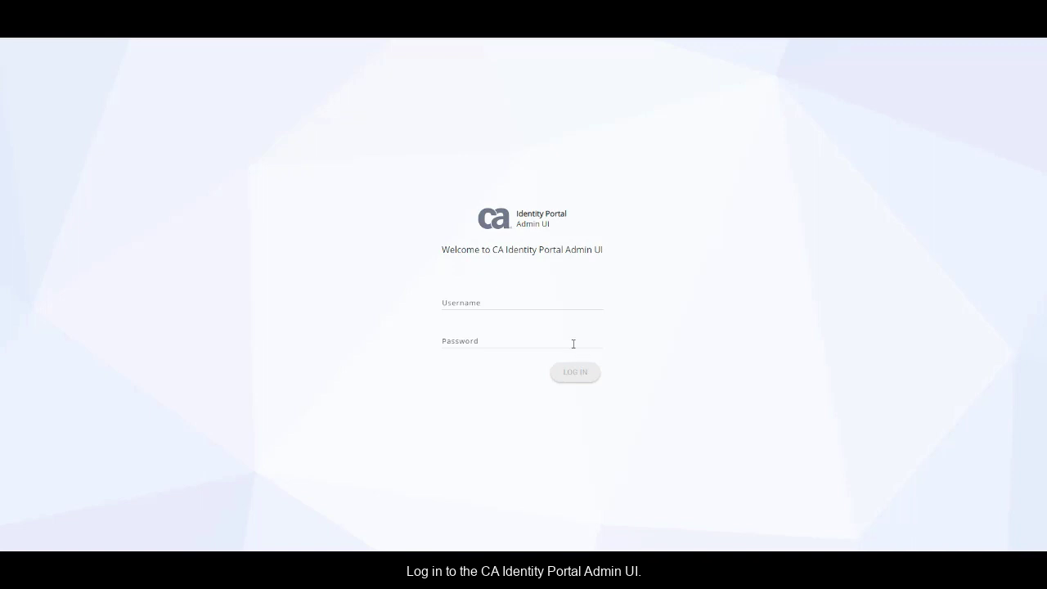
# Step: Sign in to the Admin UI with the admin username and password
pyautogui.click(557, 302)
pyautogui.write('Azure Admin')
pyautogui.press('Tab')
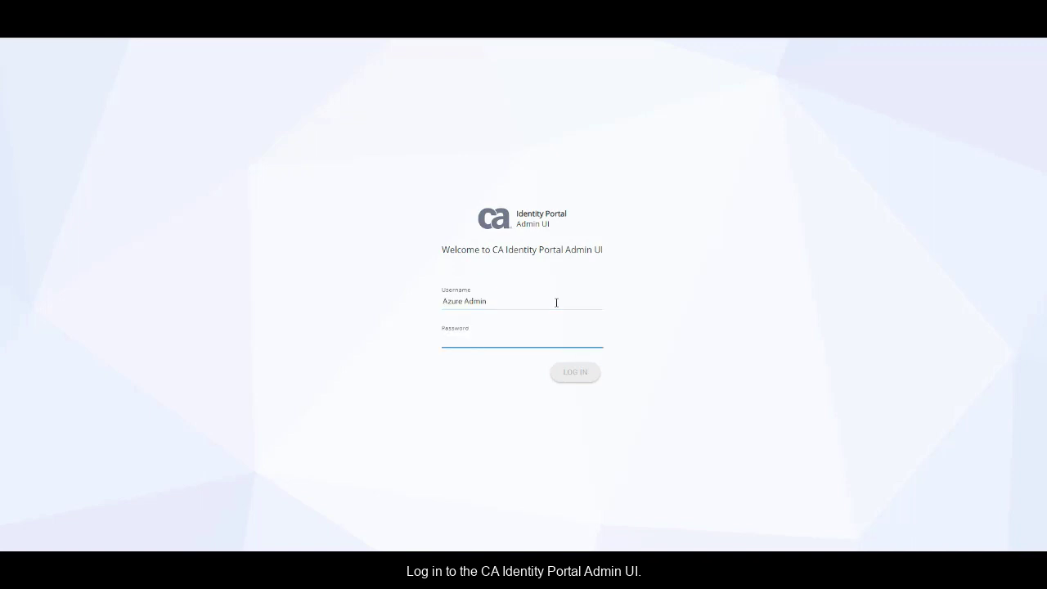
pyautogui.write('******')
pyautogui.click(574, 378)
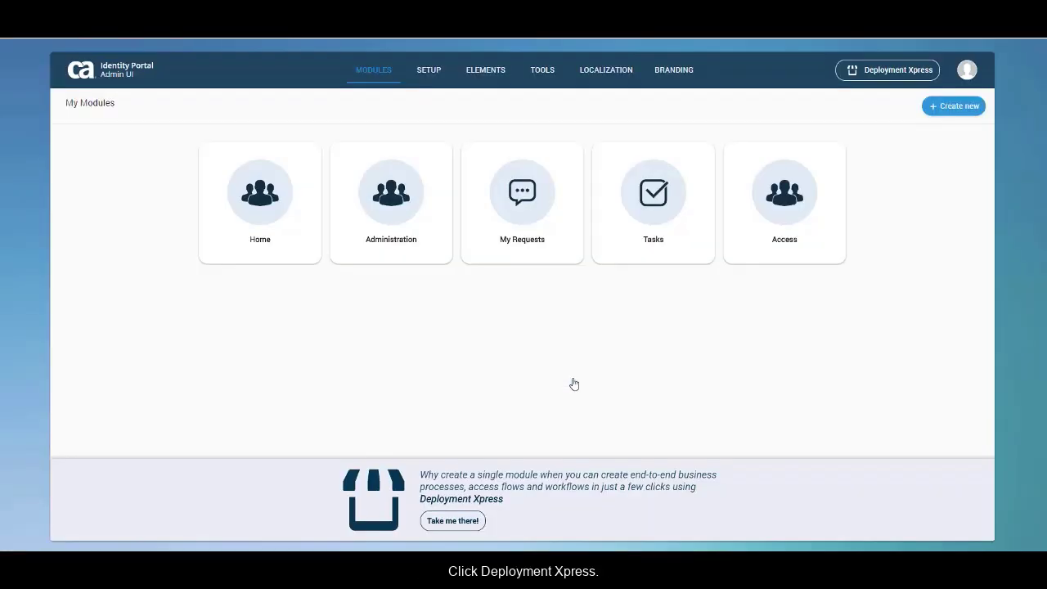
# Step: Launch the Integration with MS Azure wizard from Deployment Xpress and start it
pyautogui.click(880, 73)
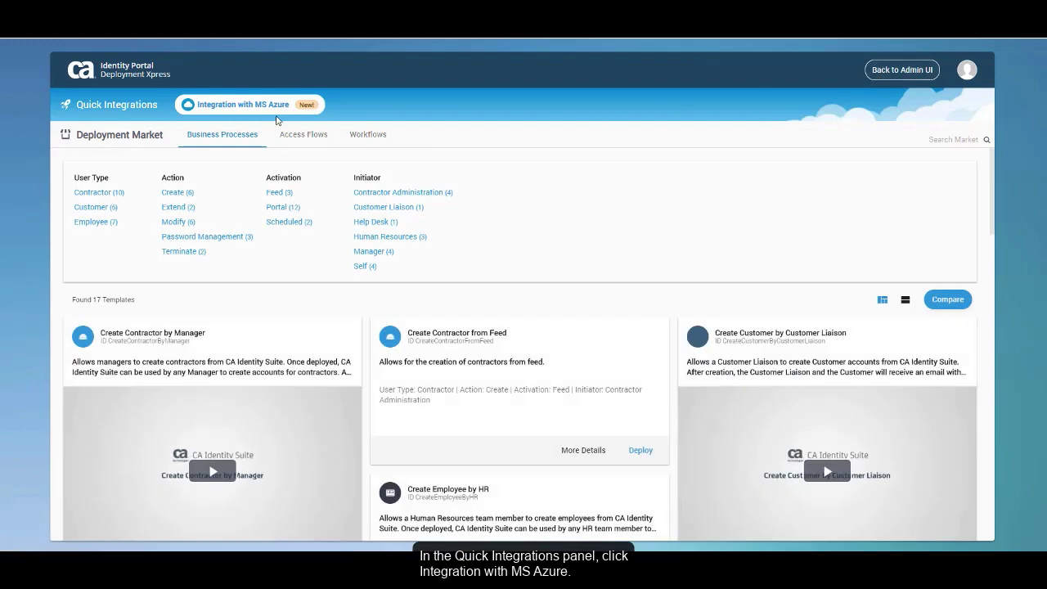
pyautogui.click(273, 114)
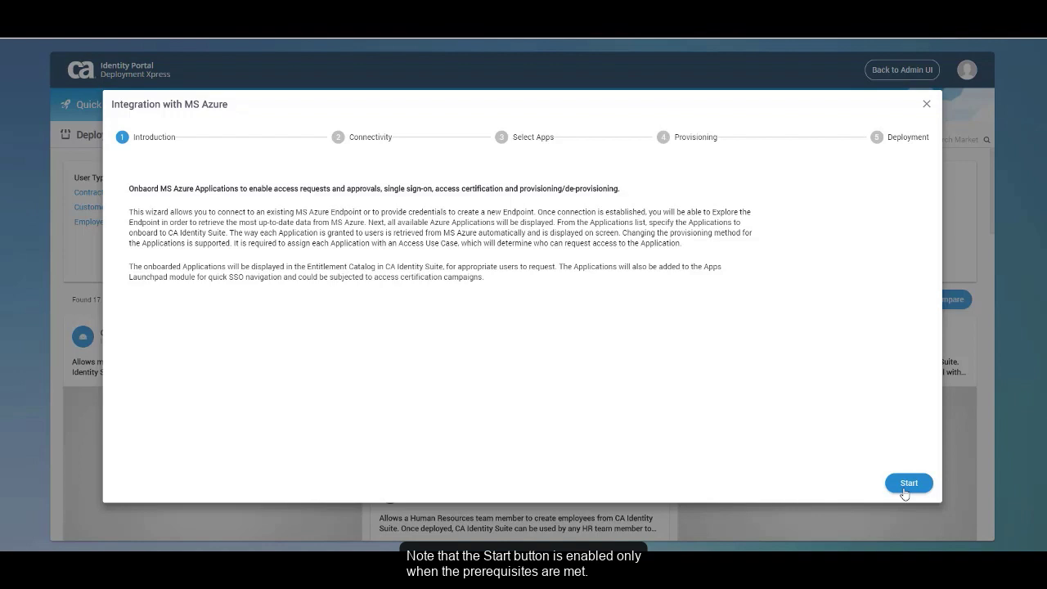
pyautogui.click(908, 484)
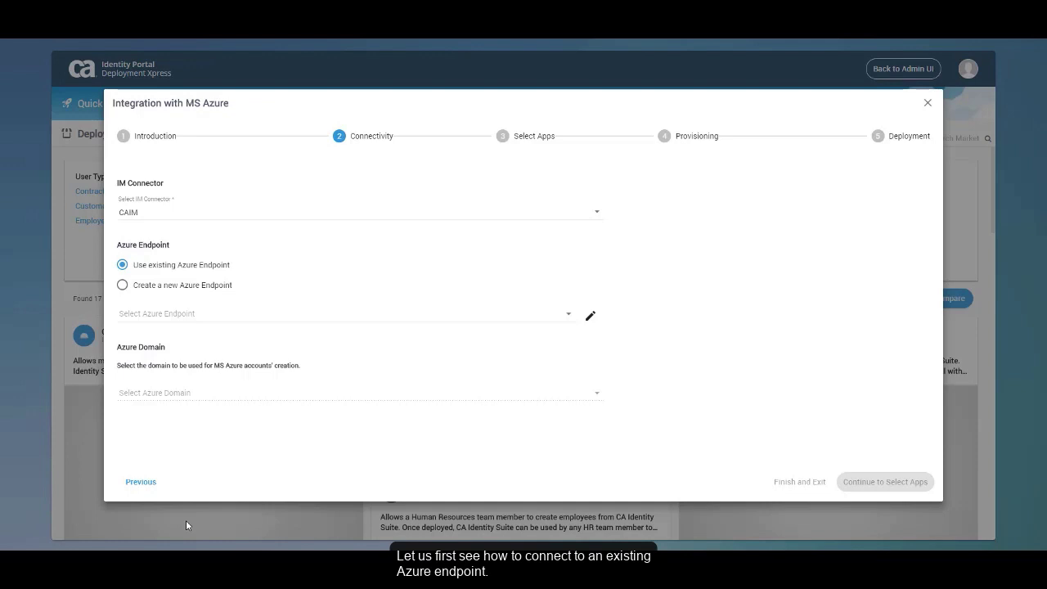
# Step: Choose CAIM as IM connector and the existing MS Azure endpoint, giving domain caidso365.com
pyautogui.click(145, 219)
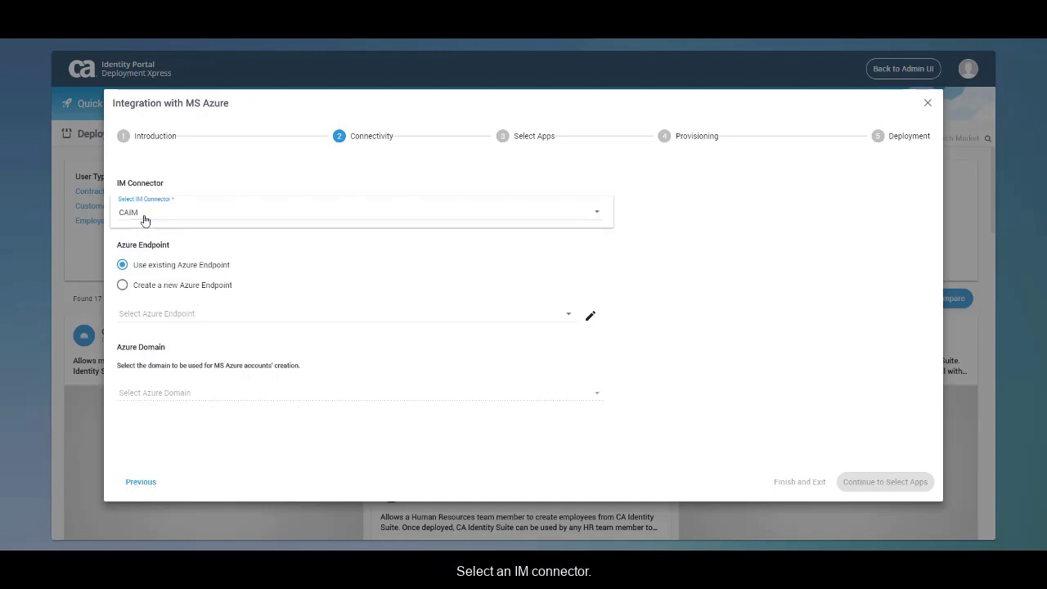
pyautogui.click(145, 219)
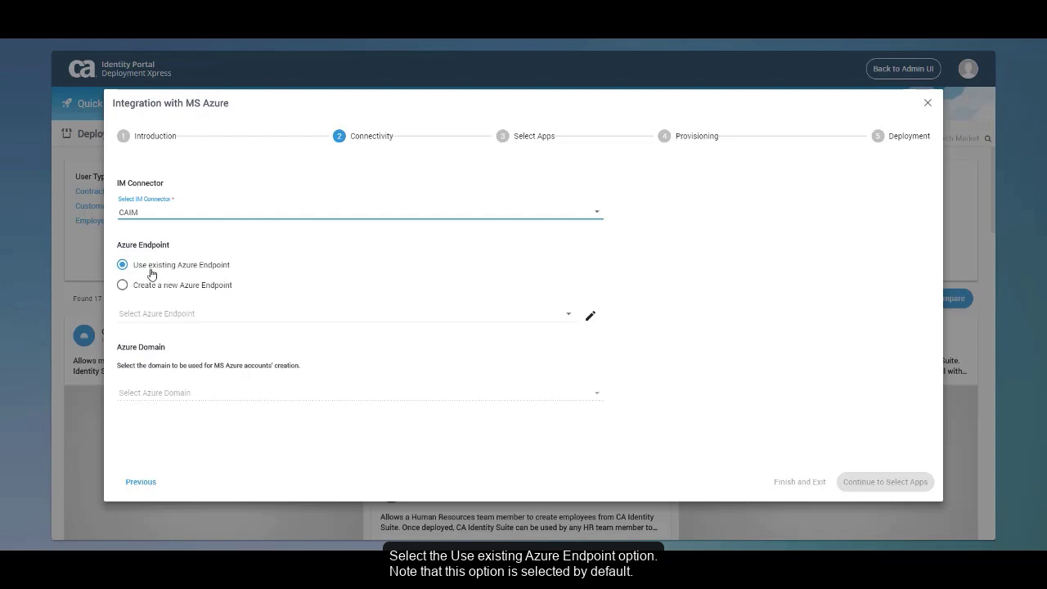
pyautogui.click(154, 316)
pyautogui.click(153, 317)
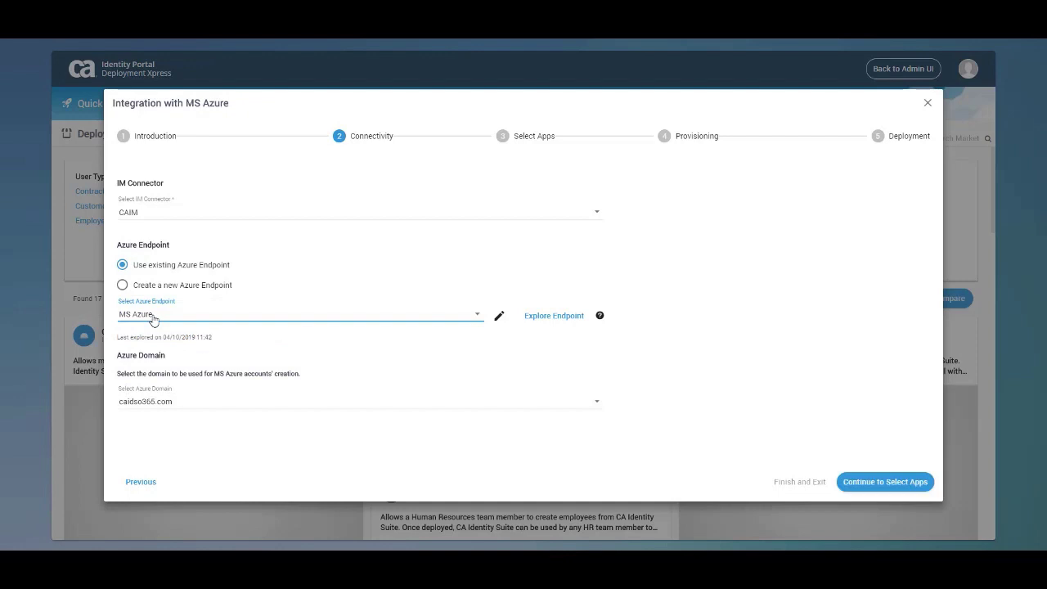
# Step: View the MS Azure endpoint's details, then collapse them again
pyautogui.click(499, 316)
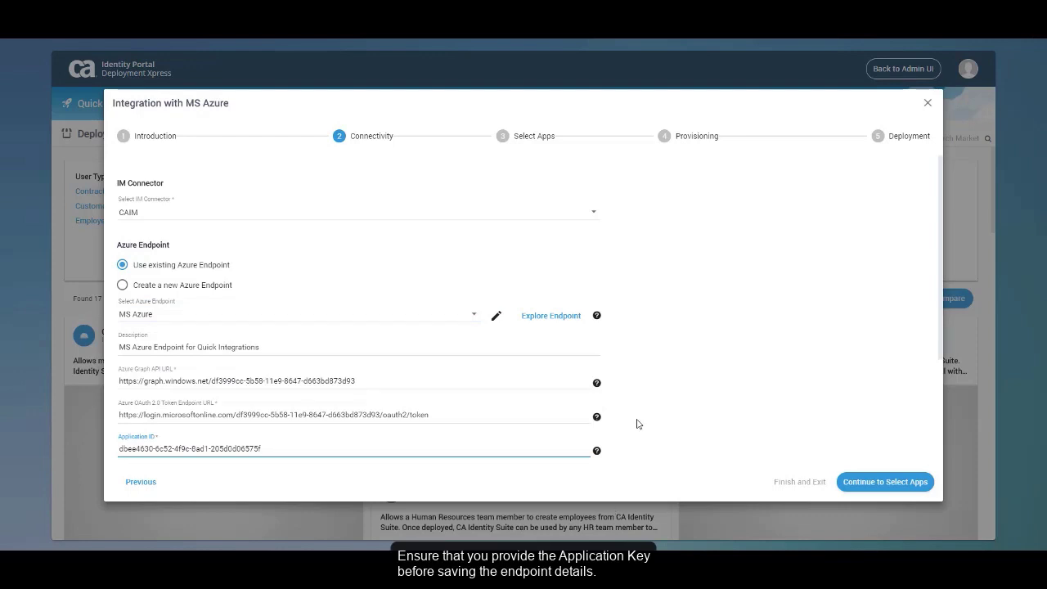
pyautogui.scroll(-2, 638, 423)
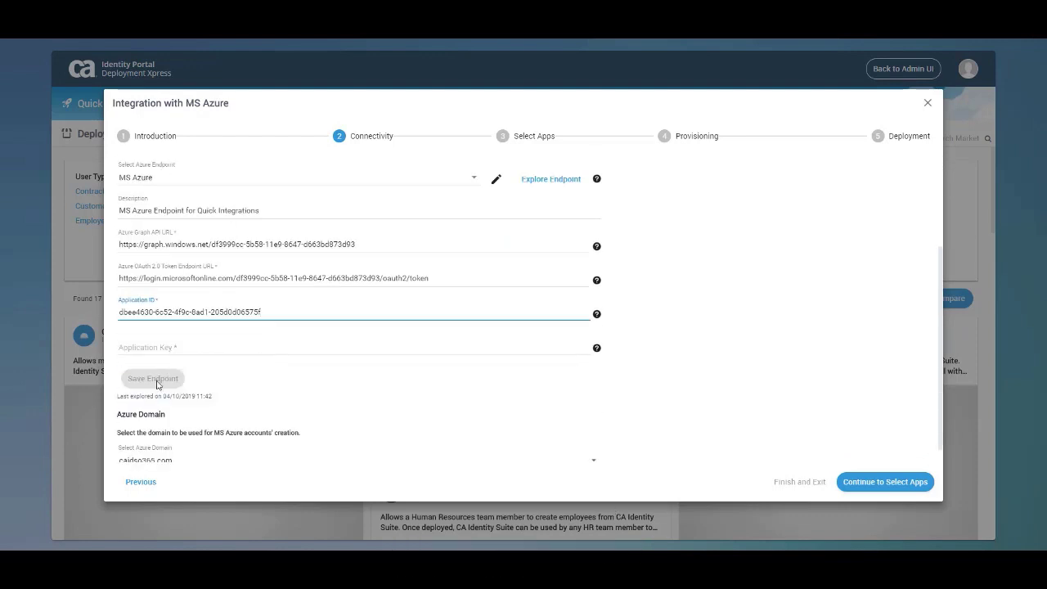
pyautogui.click(495, 179)
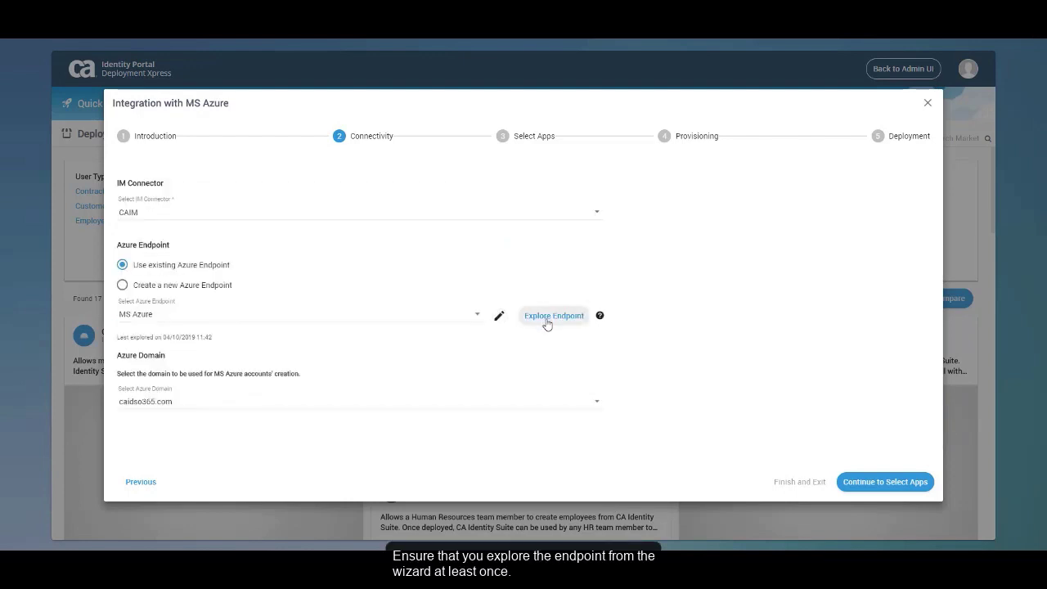
# Step: Set the Azure domain to caidsoffice365.mail.onmicrosoft.com and continue to app selection
pyautogui.click(181, 408)
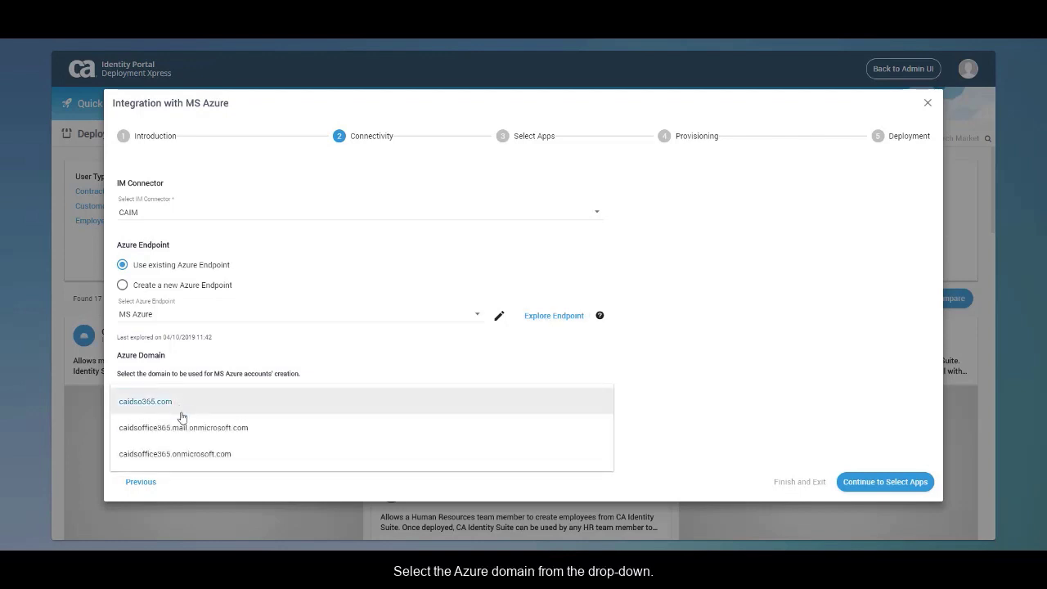
pyautogui.click(182, 429)
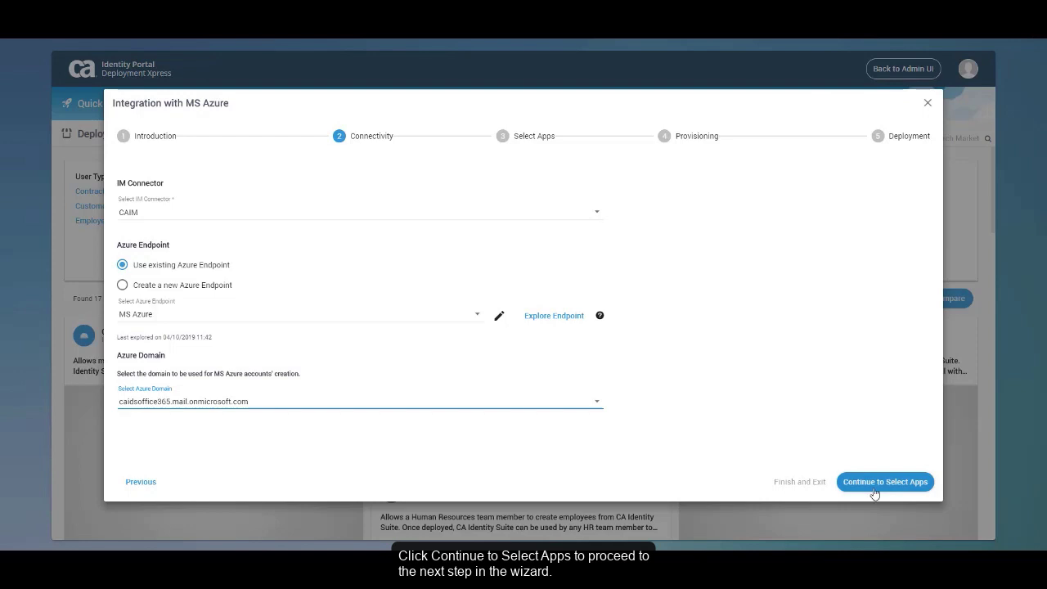
pyautogui.click(874, 487)
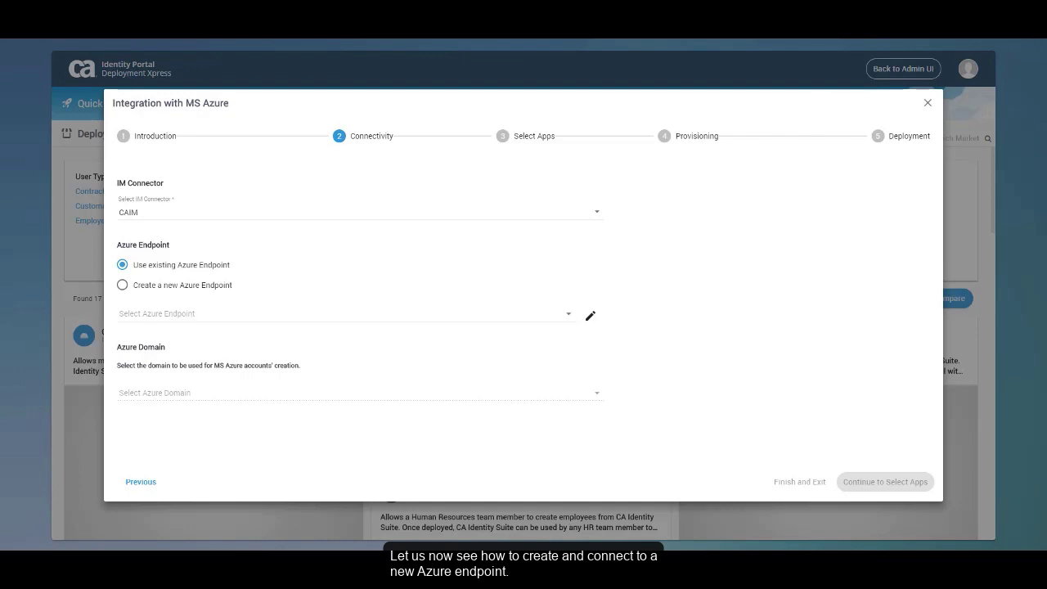
# Step: Create a new endpoint 'Microsoft Azure for Voonair Airlines' described 'Microsoft Azure Endpoint for Quick Integration'
pyautogui.click(149, 221)
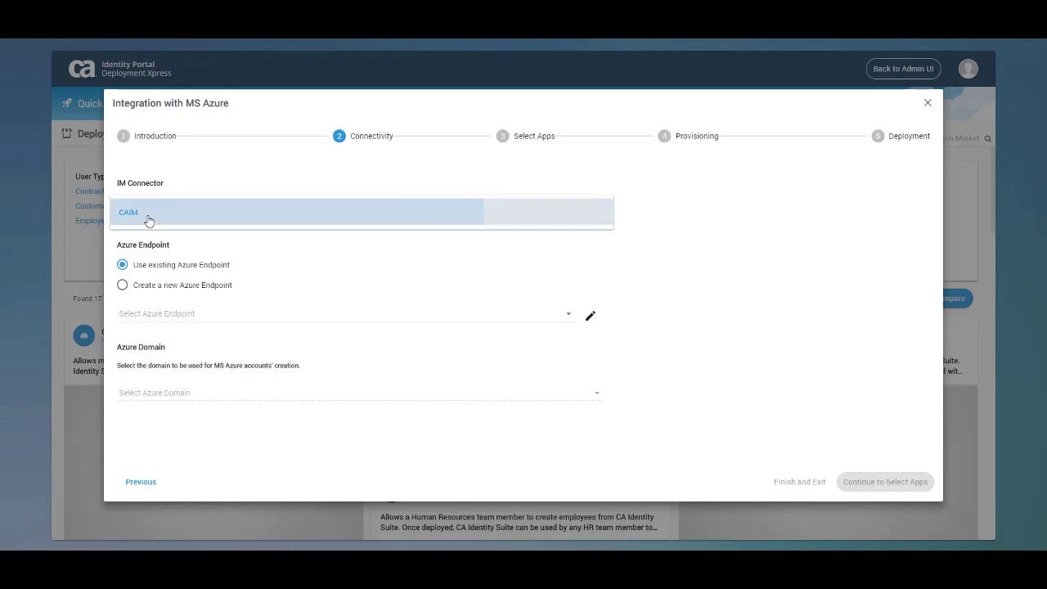
pyautogui.click(146, 292)
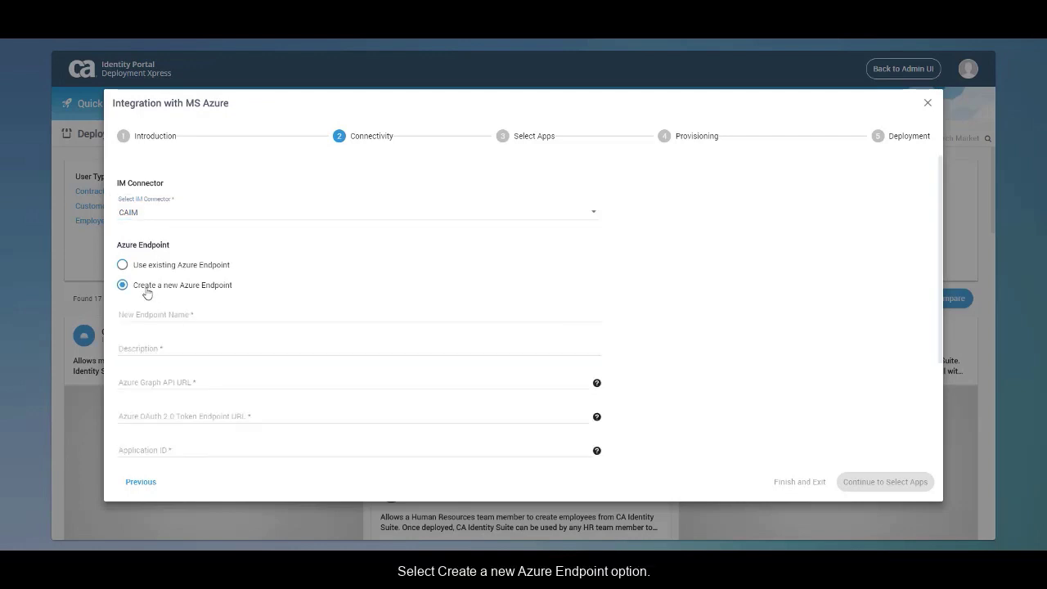
pyautogui.click(149, 311)
pyautogui.write('Microsoft Azure for Voonair Airlines')
pyautogui.click(201, 348)
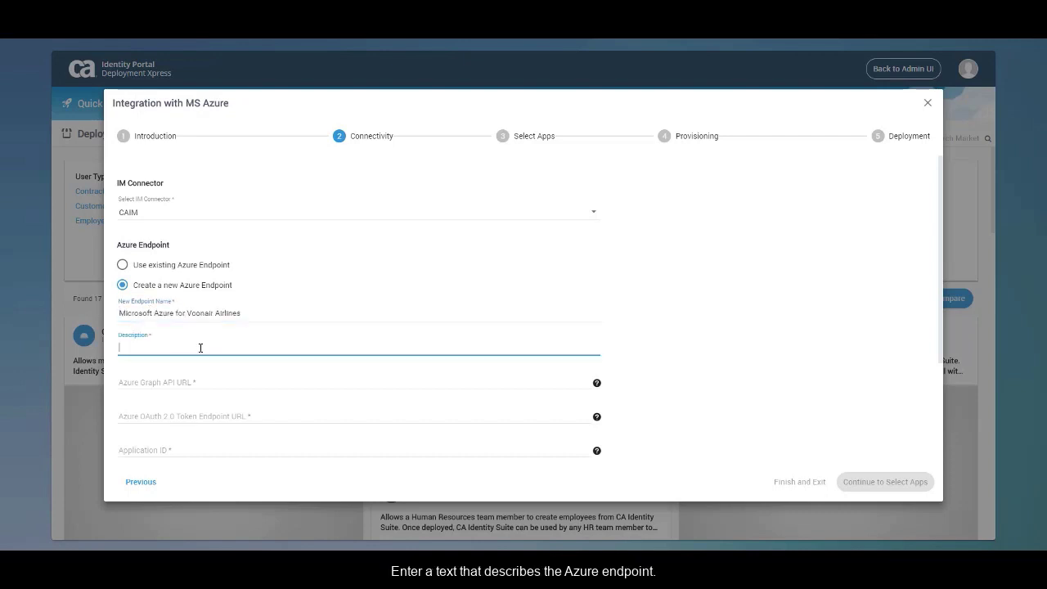
pyautogui.write('Microsoft Azure Endpoint for Quick Integration')
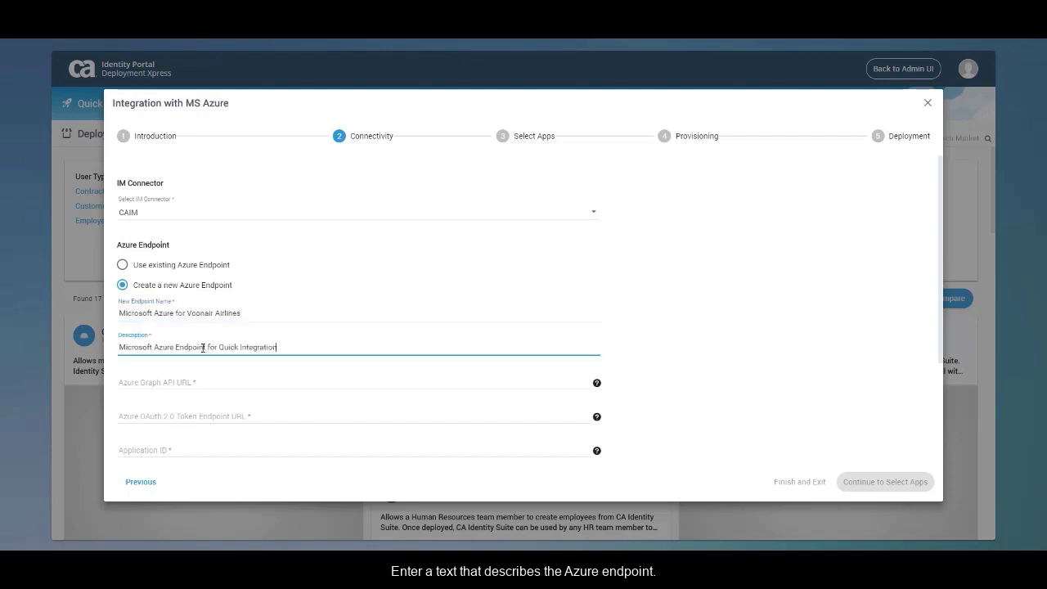
# Step: Enter the Graph API URL, OAuth 2.0 token URL and application ID, and paste the application key
pyautogui.press('Tab')
pyautogui.write('https://graph.windows.net/e27a128a-5b6f-11e9-8647-d663bd873d93')
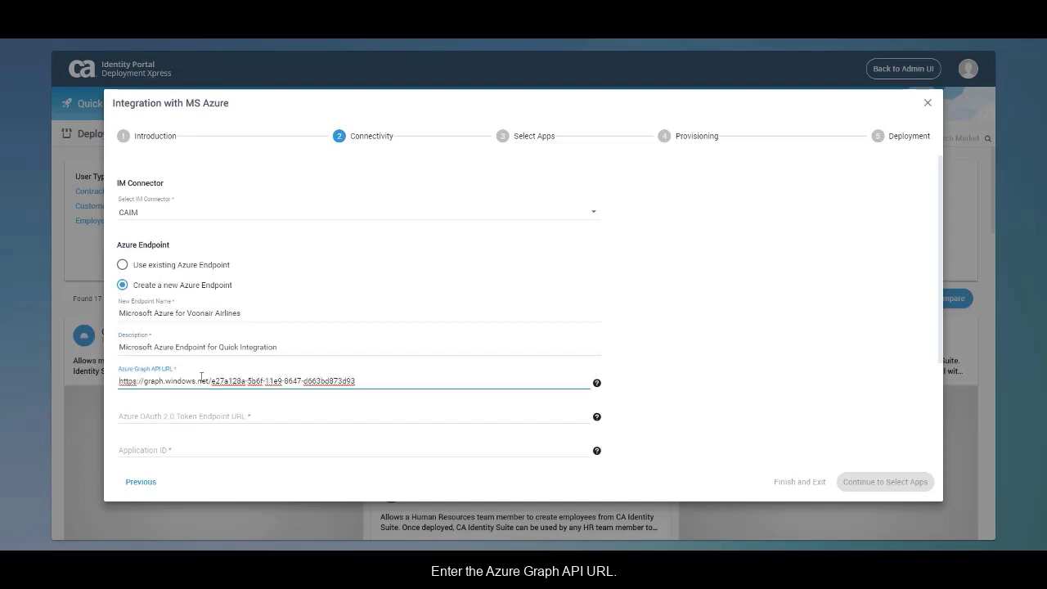
pyautogui.click(282, 411)
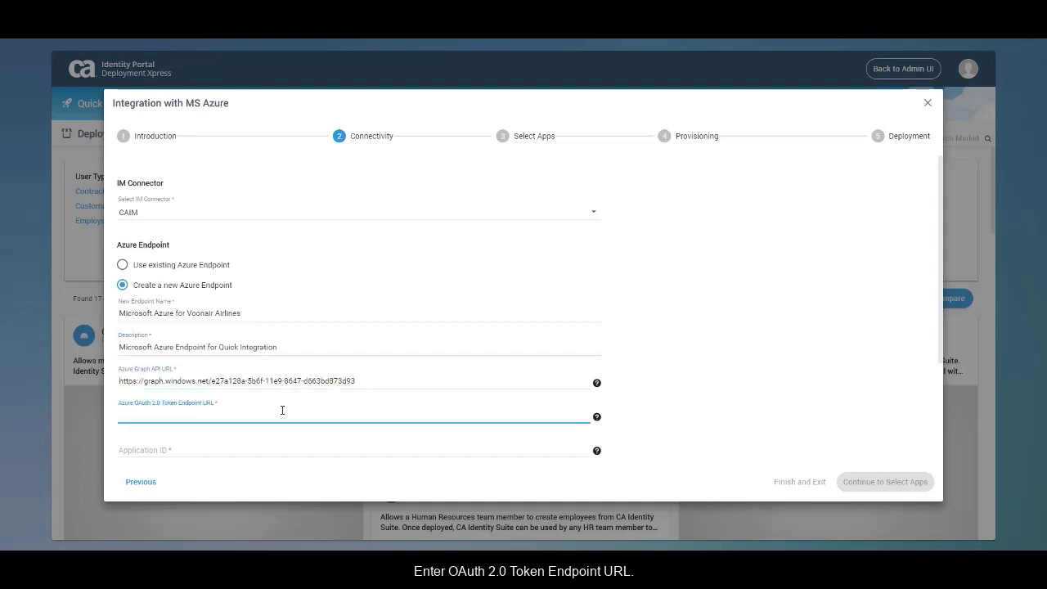
pyautogui.write('https://login.microsoftonline.com/e27a128a-5b6f-11e9-8647-d663bd873d93/oauth2/token')
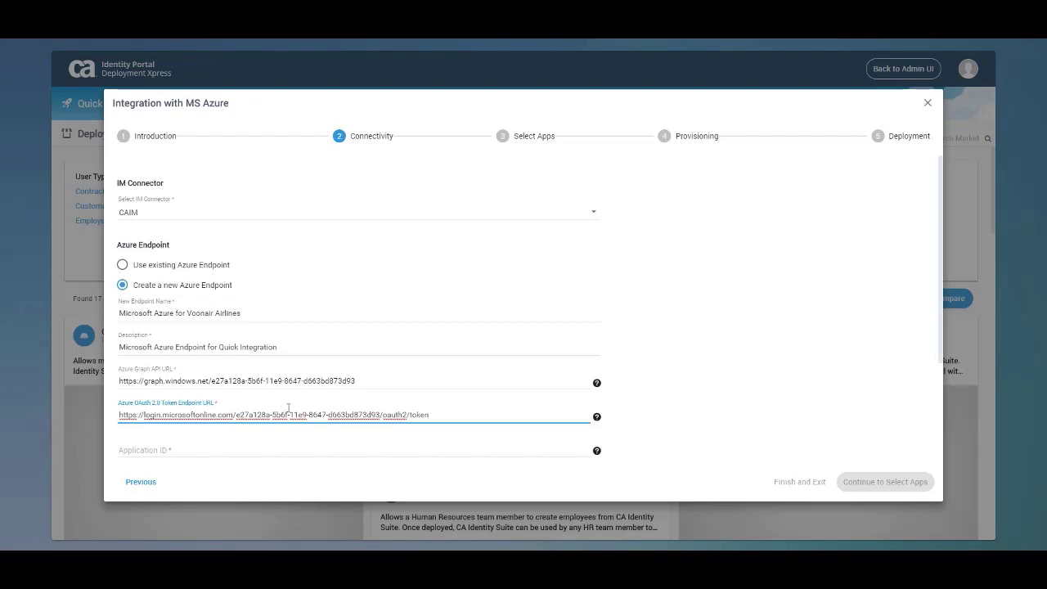
pyautogui.click(199, 444)
pyautogui.write('c21014ac-57f4-4b18-8779-9cef74d06212')
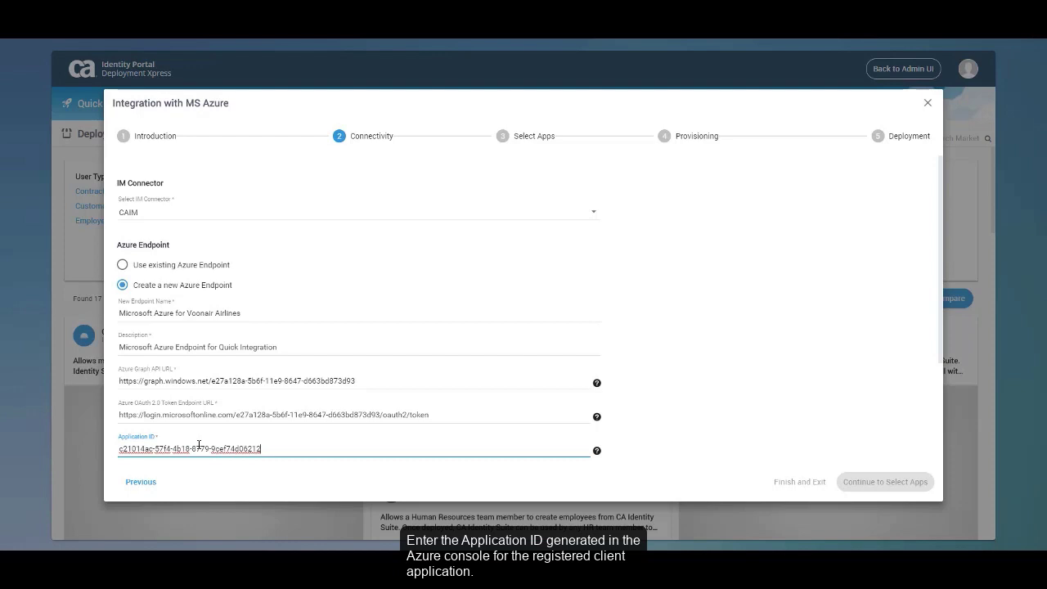
pyautogui.scroll(-1, 198, 444)
pyautogui.click(267, 414)
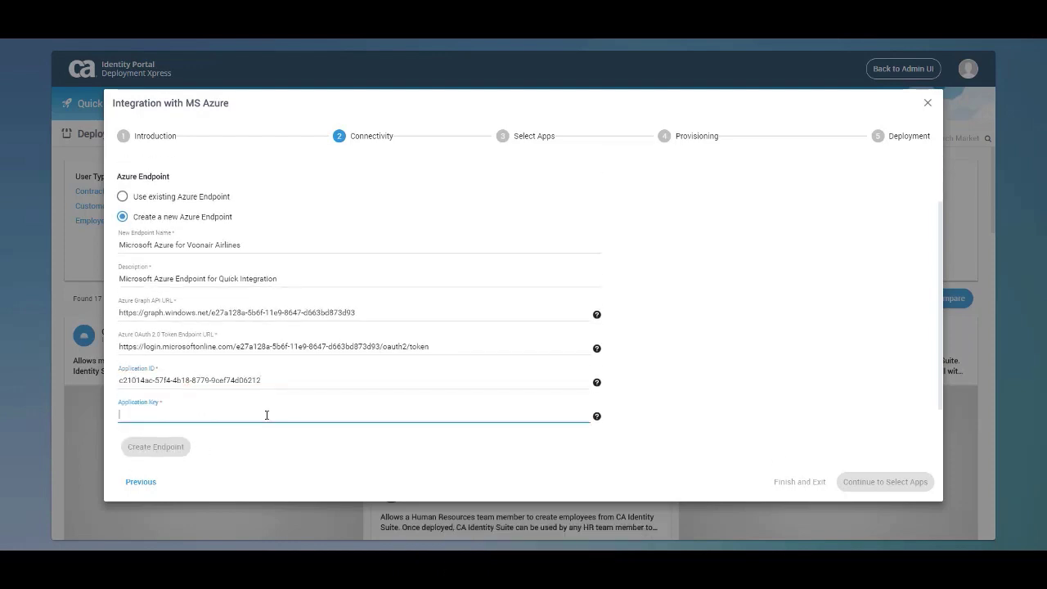
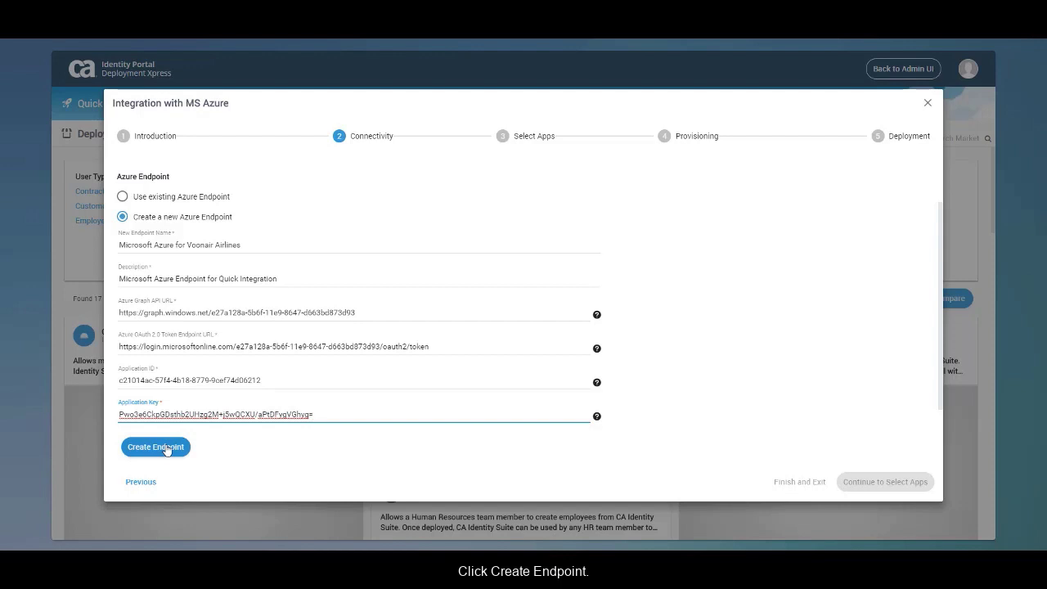
# Step: Create and select the Microsoft Azure for Voonair Airlines endpoint, then explore it
pyautogui.click(166, 448)
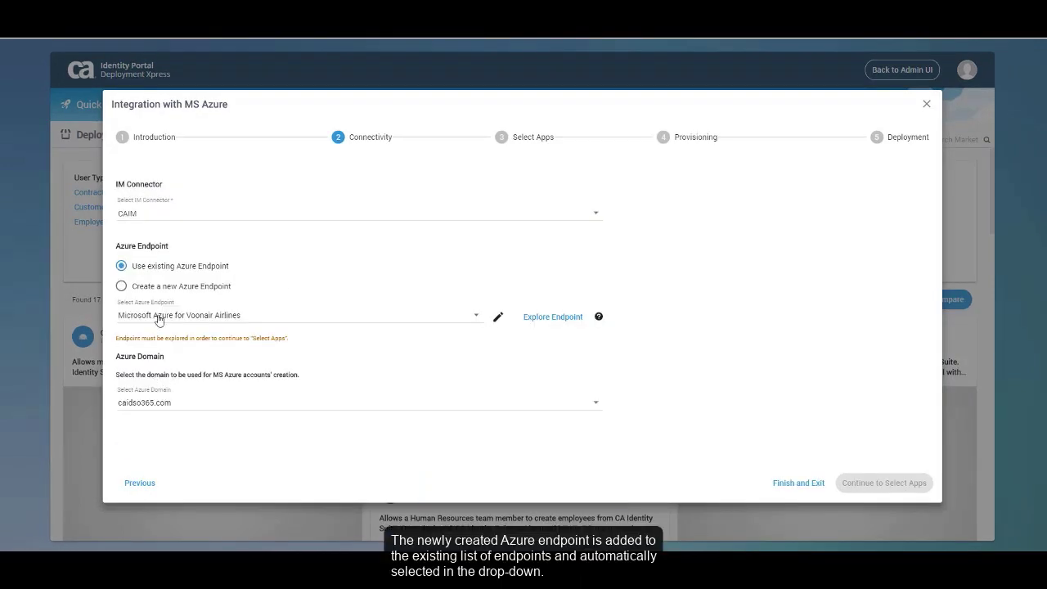
pyautogui.click(159, 319)
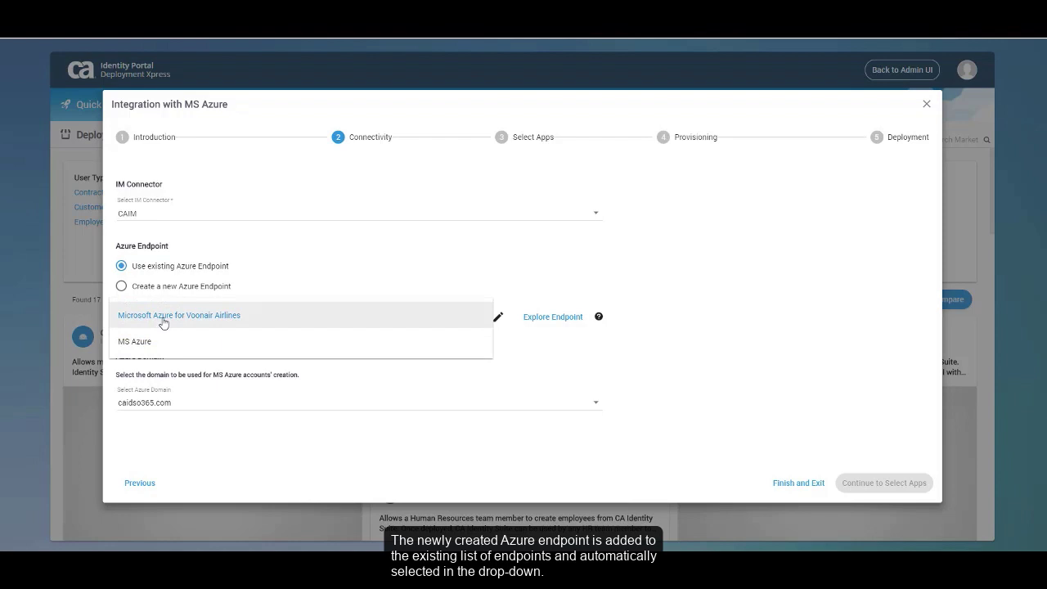
pyautogui.click(164, 323)
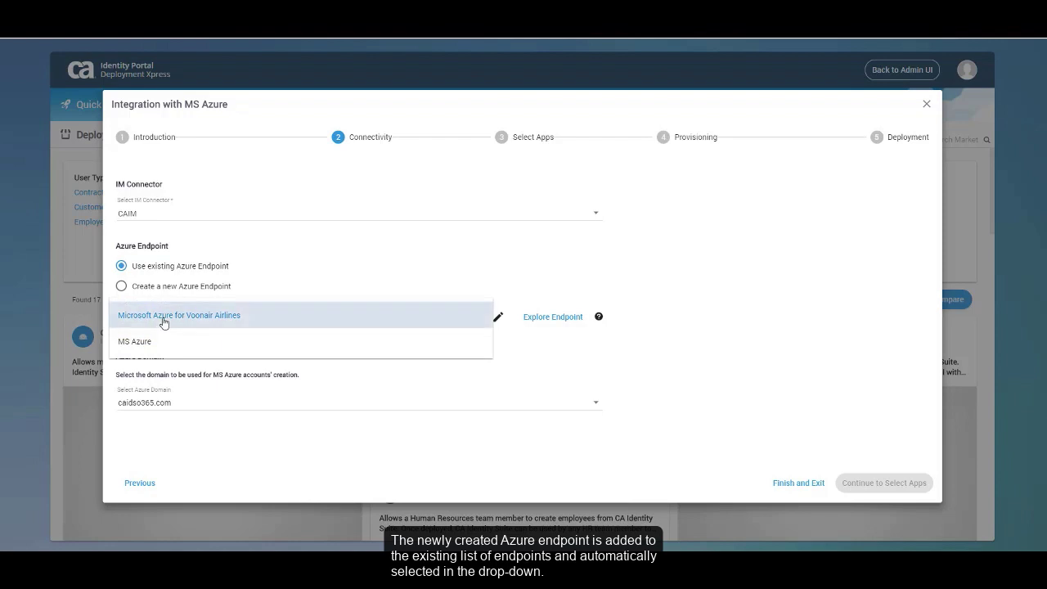
pyautogui.click(553, 318)
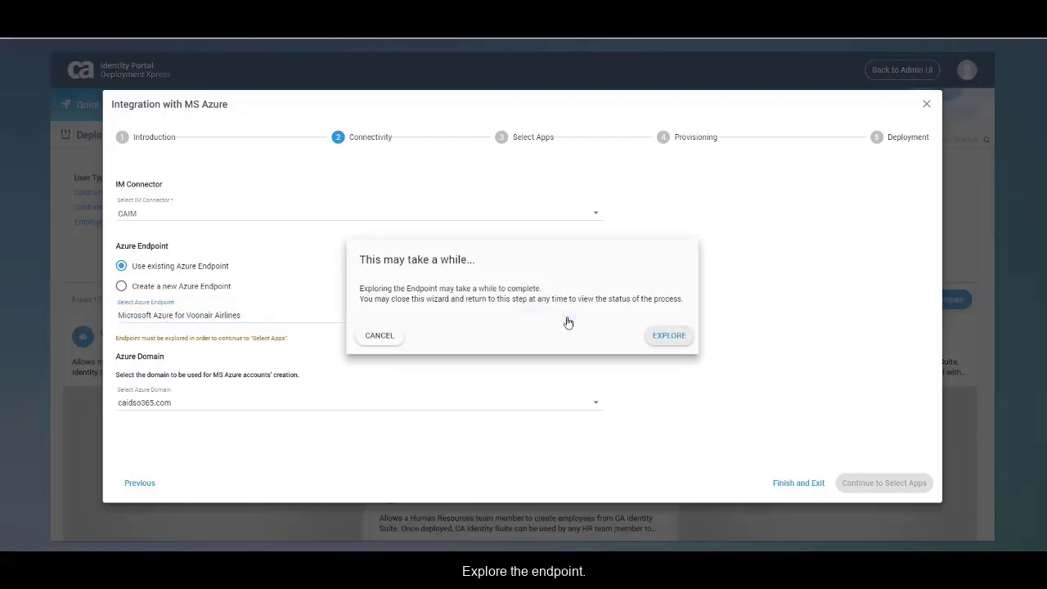
pyautogui.click(669, 339)
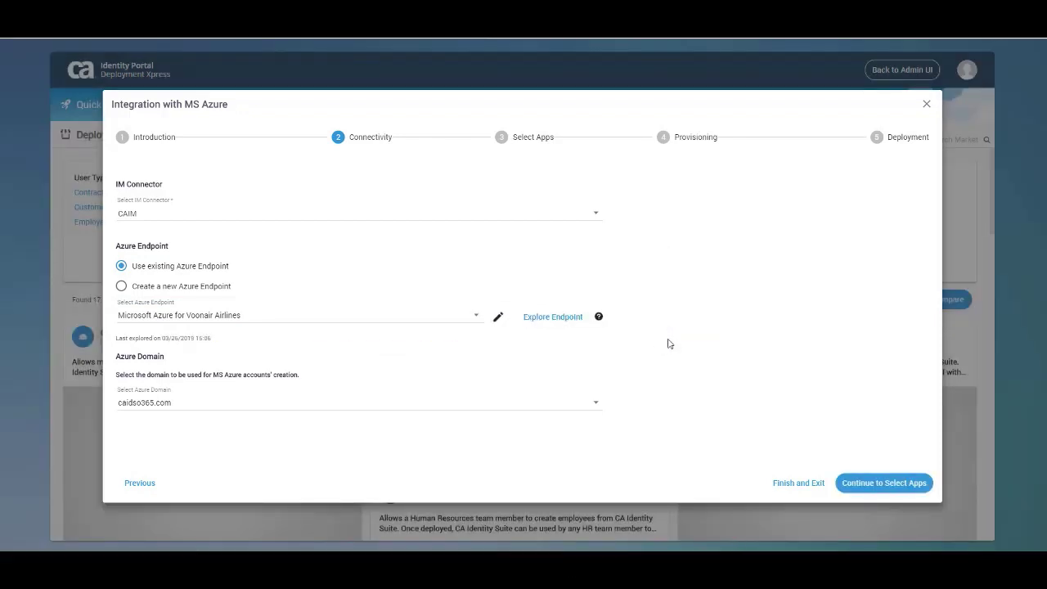
# Step: Use caidsoffice365.onmicrosoft.com as the Azure domain and continue to app selection
pyautogui.click(174, 404)
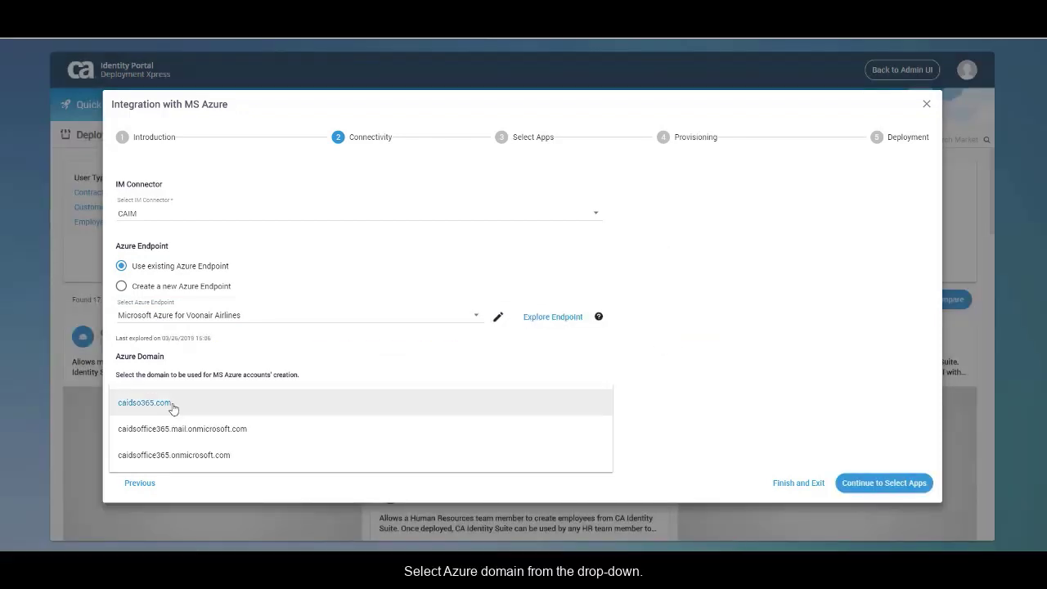
pyautogui.click(175, 460)
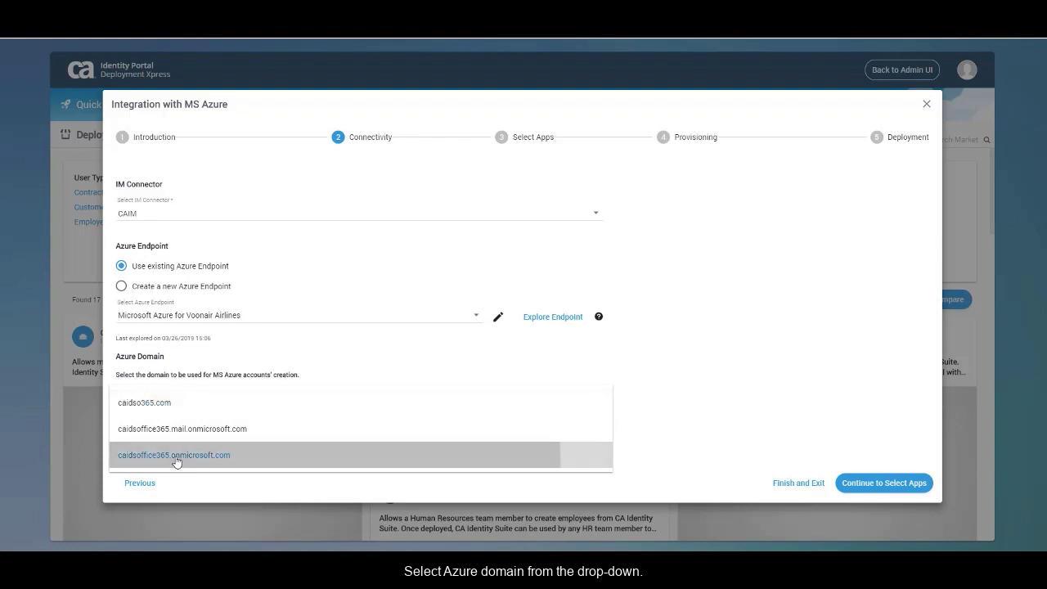
pyautogui.click(868, 489)
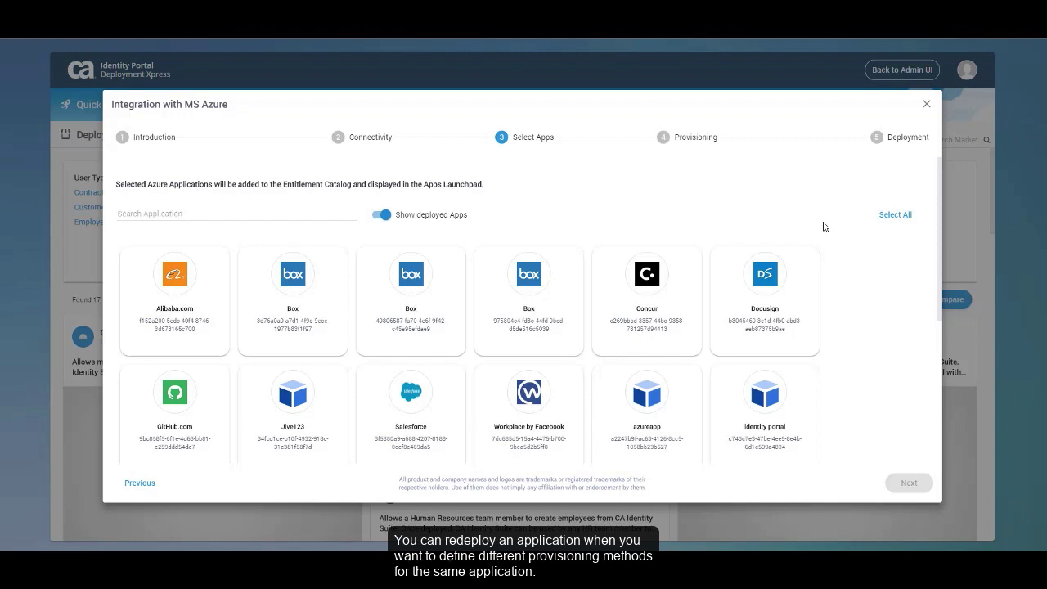
# Step: Check which apps in the Select Apps grid are already marked Deployed
pyautogui.scroll(-5, 829, 268)
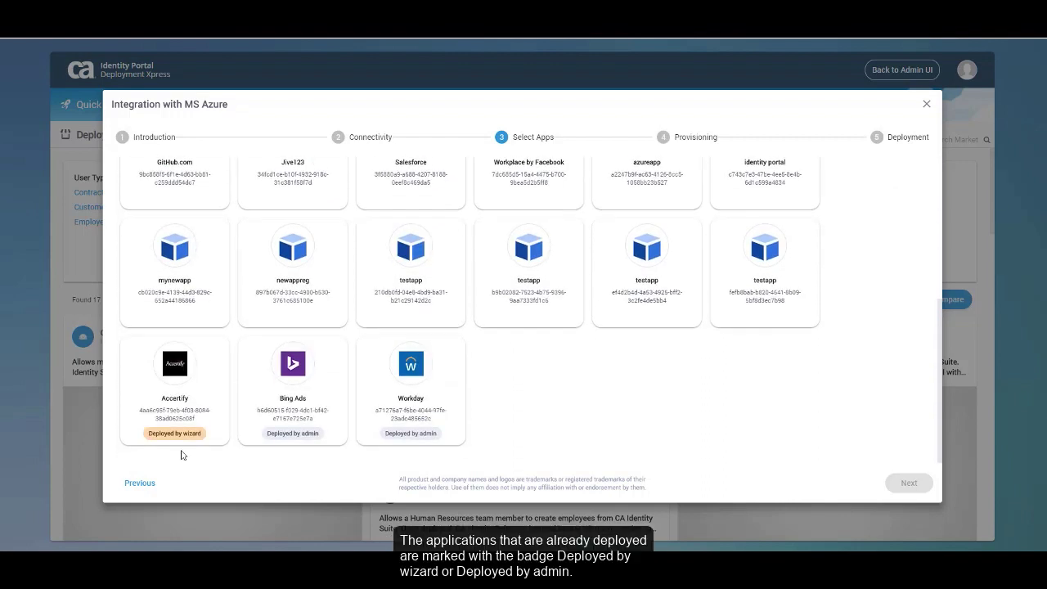
pyautogui.moveTo(183, 441)
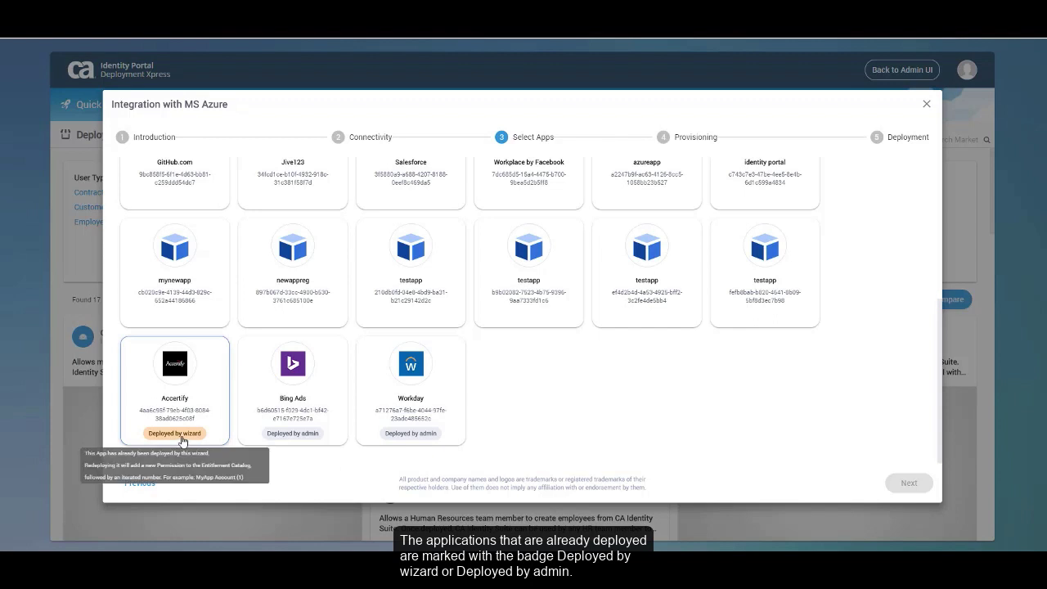
pyautogui.moveTo(292, 439)
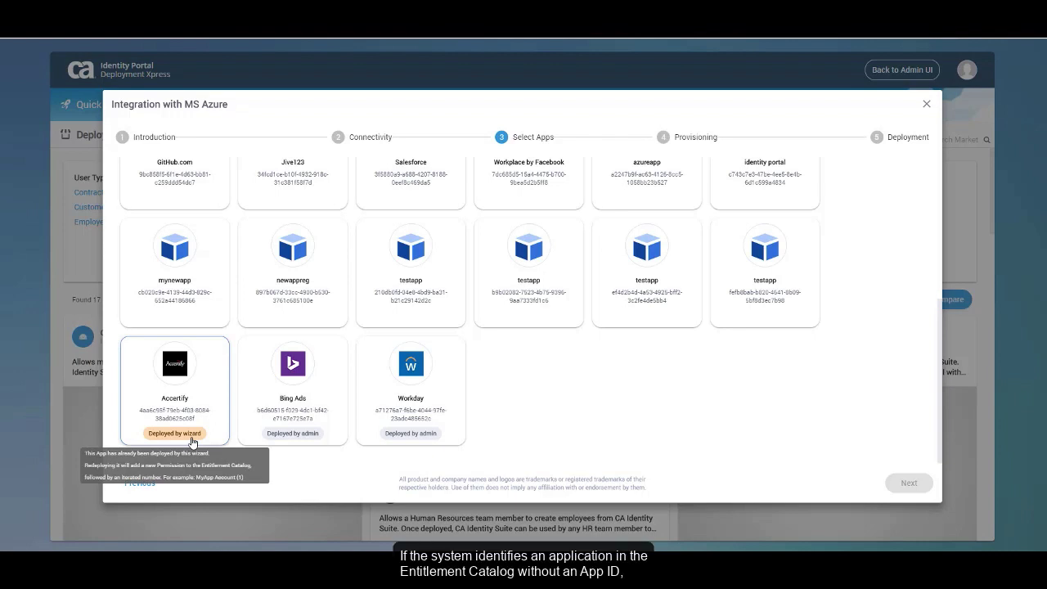
pyautogui.moveTo(298, 440)
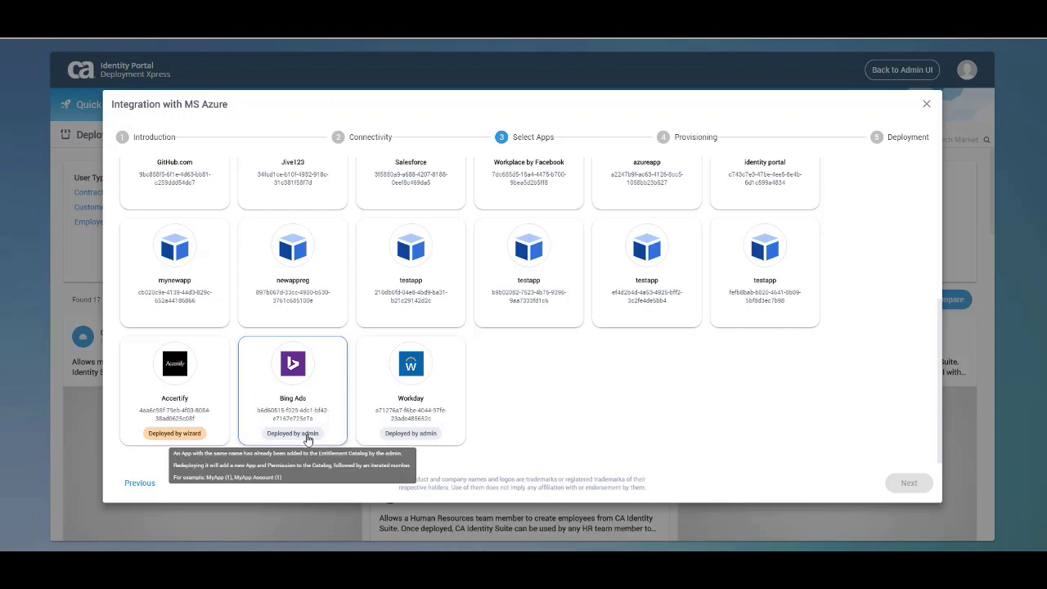
pyautogui.scroll(5, 505, 414)
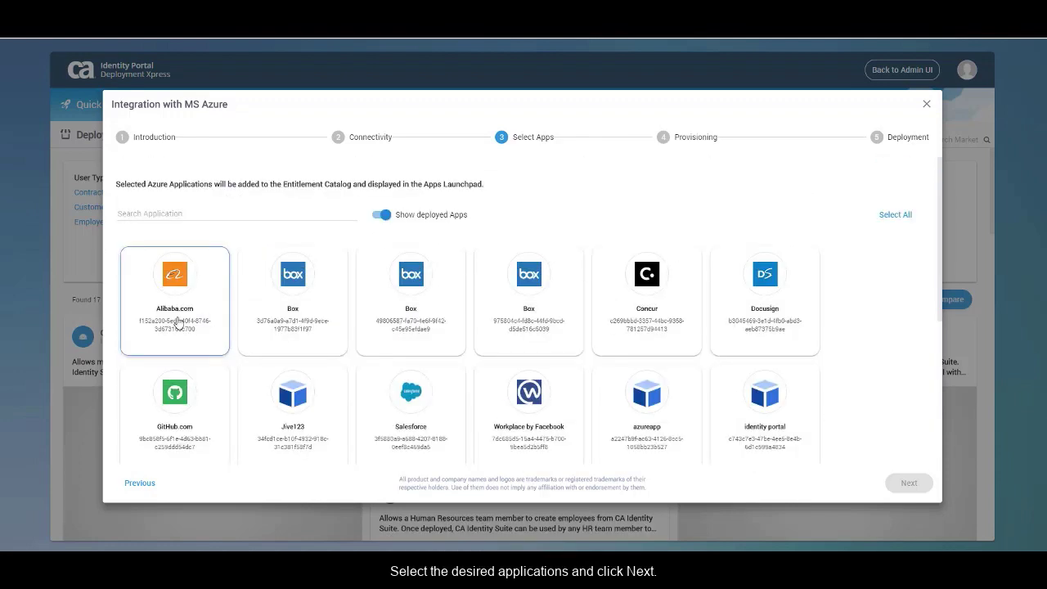
# Step: Select Alibaba.com, Box, Concur, Docusign, GitHub.com, Jive123, Salesforce, Accertify and Bing Ads, then continue
pyautogui.click(178, 321)
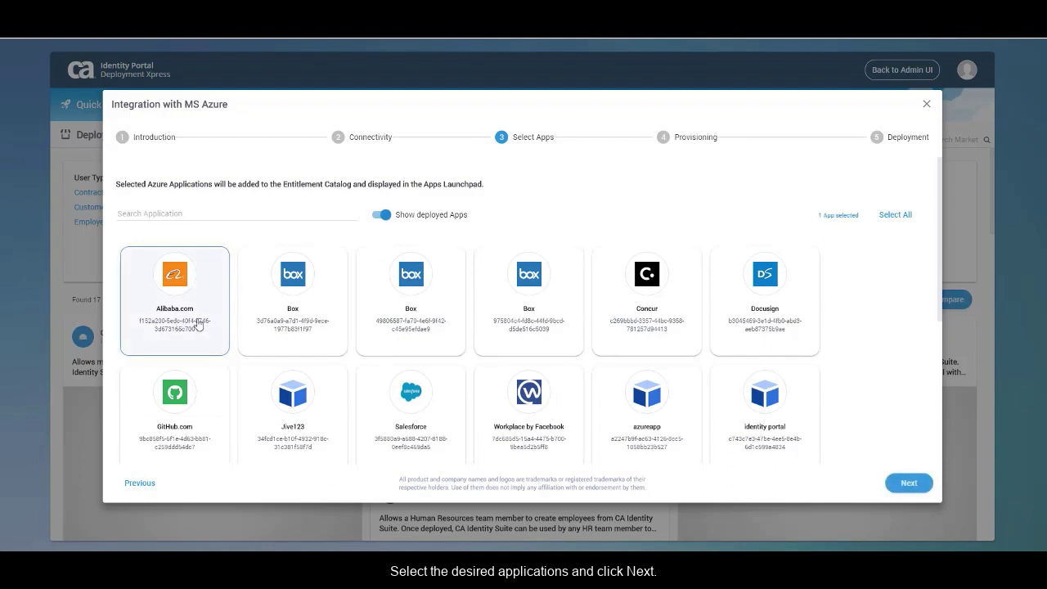
pyautogui.click(304, 324)
pyautogui.click(673, 311)
pyautogui.click(741, 313)
pyautogui.click(175, 417)
pyautogui.click(297, 419)
pyautogui.click(415, 427)
pyautogui.scroll(-3, 190, 397)
pyautogui.click(191, 397)
pyautogui.click(275, 417)
pyautogui.click(908, 483)
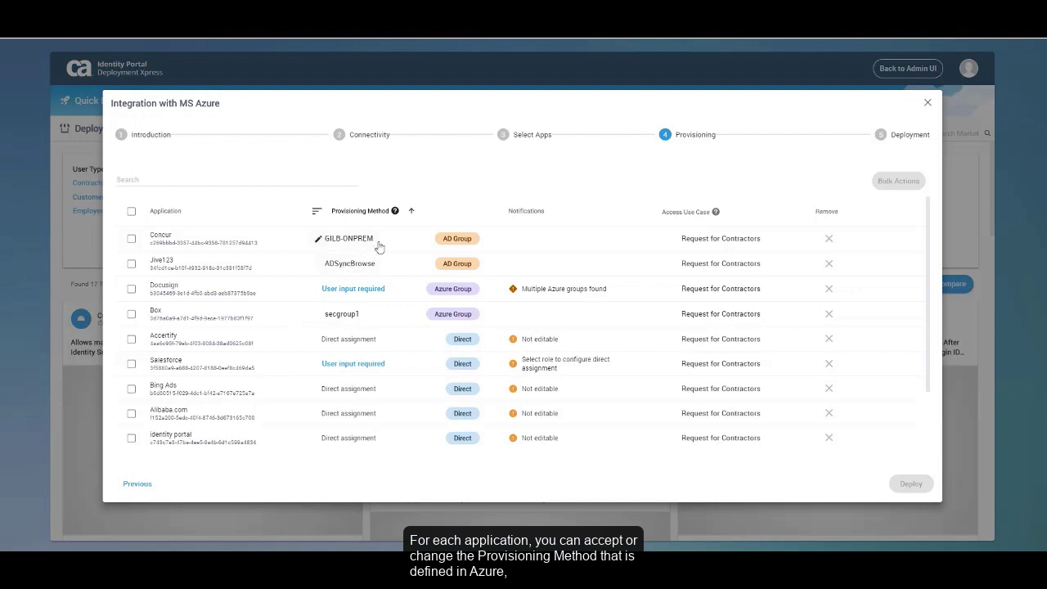
# Step: Open Docusign's provisioning method editor from its 'User input required' entry
pyautogui.moveTo(396, 213)
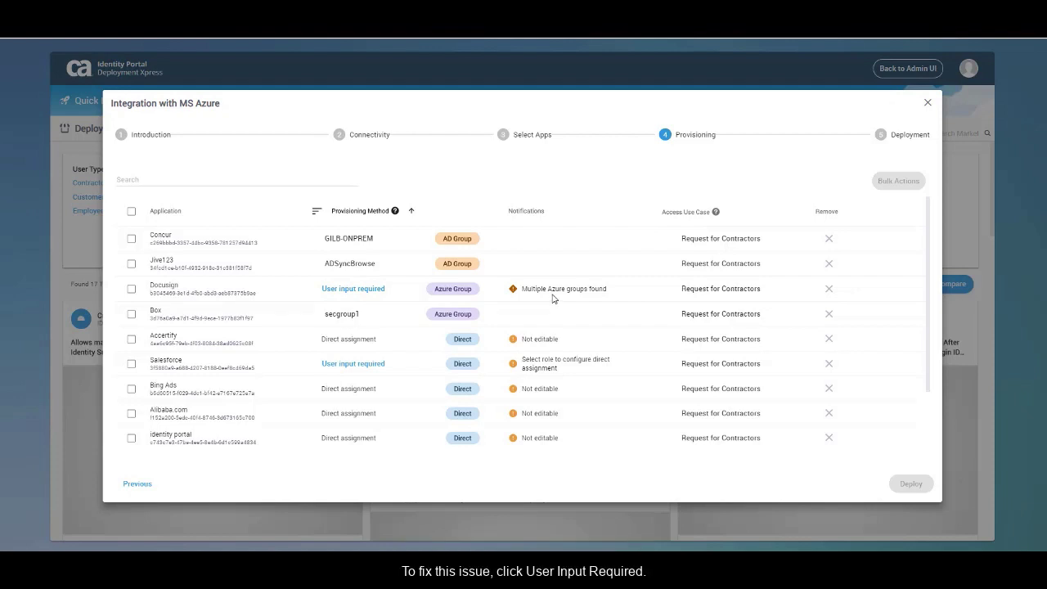
pyautogui.click(354, 296)
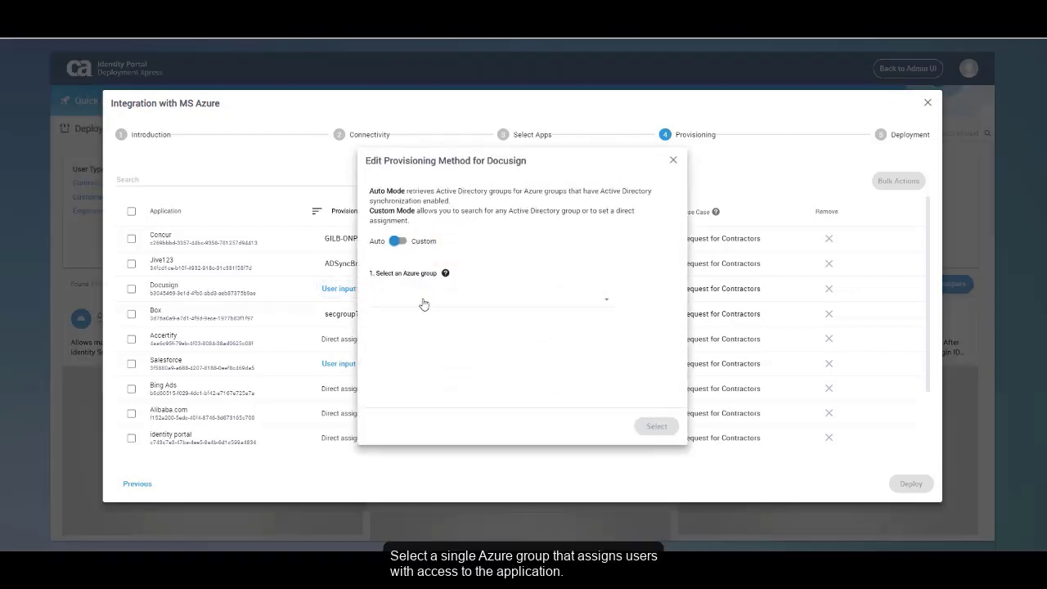
# Step: Set Docusign's provisioning Azure group to MyGroup and apply it
pyautogui.click(423, 301)
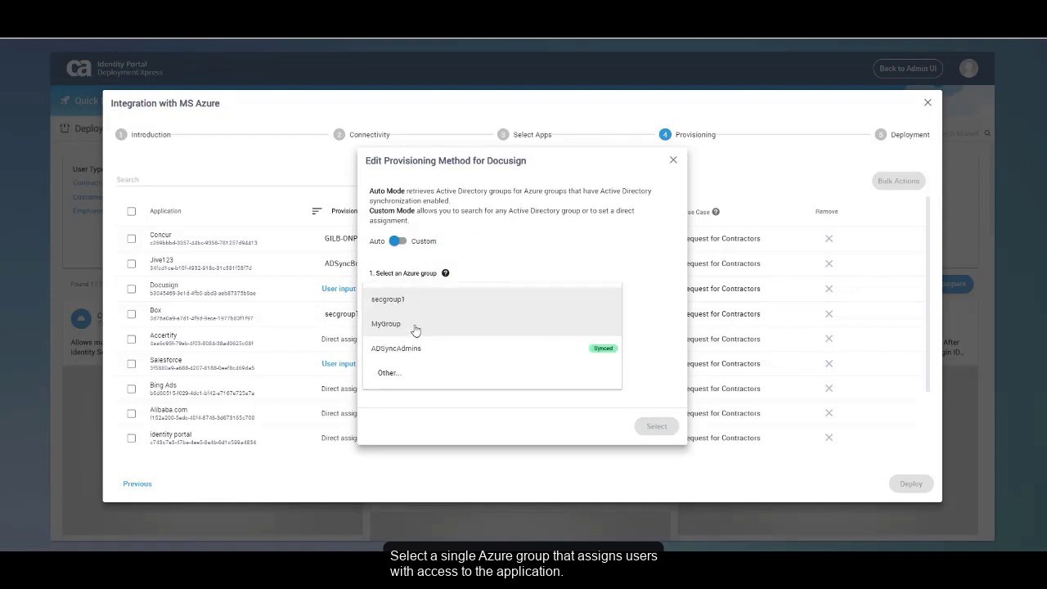
pyautogui.click(415, 327)
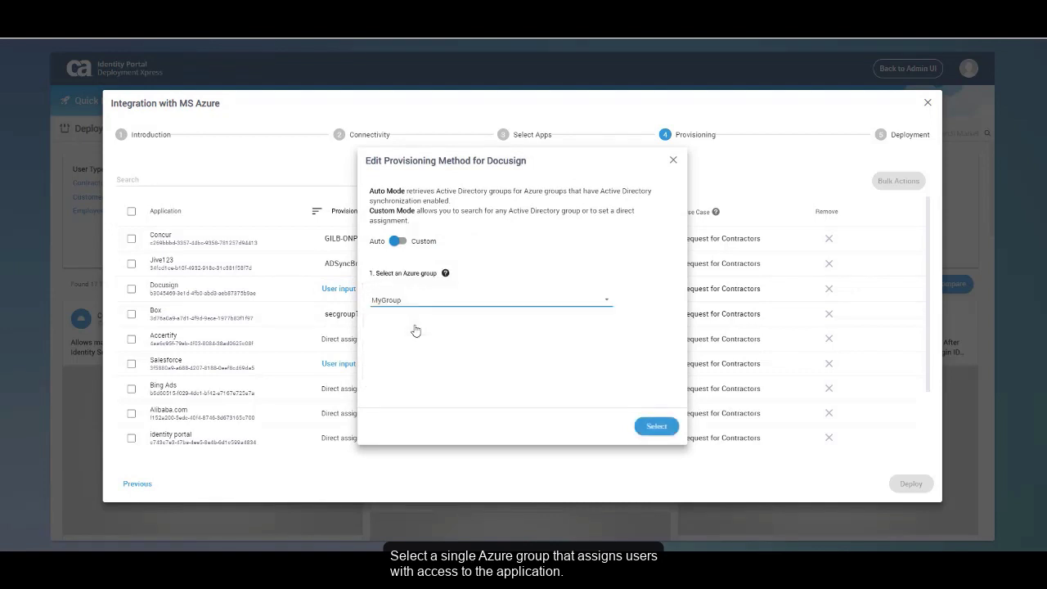
pyautogui.click(658, 431)
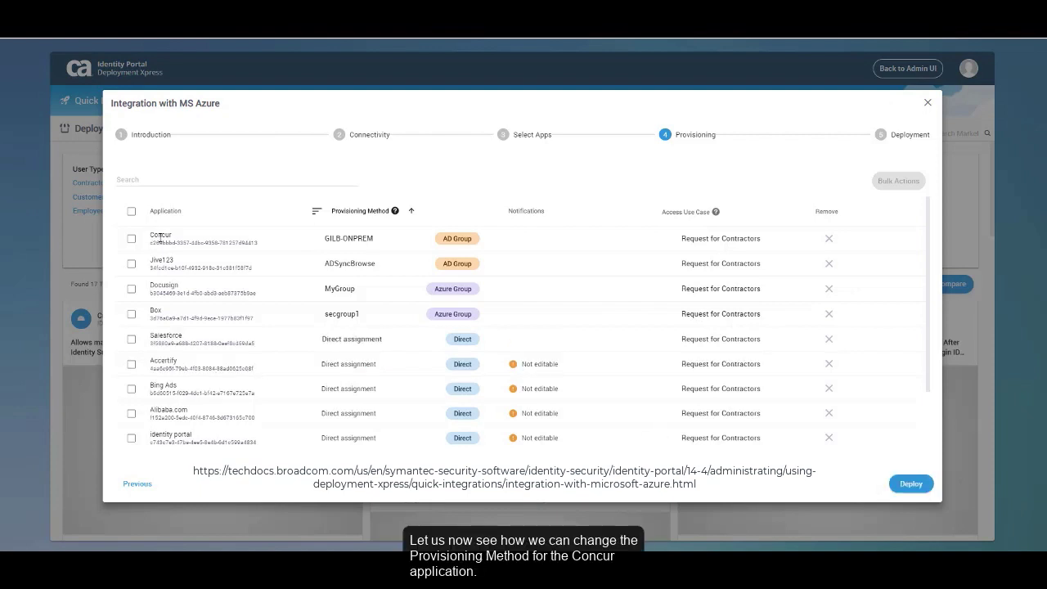
pyautogui.moveTo(150, 235); pyautogui.dragTo(173, 239)
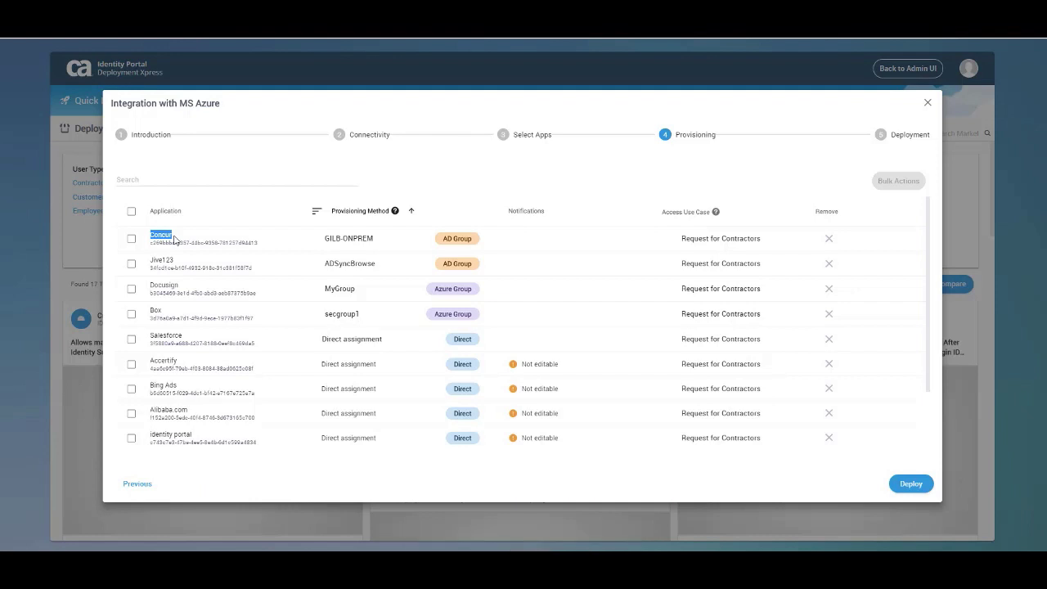
# Step: Give Concur Auto mode with Azure and AD group ADSyncPasswordSet on endpoint CAIDSO365.ca.com
pyautogui.click(340, 243)
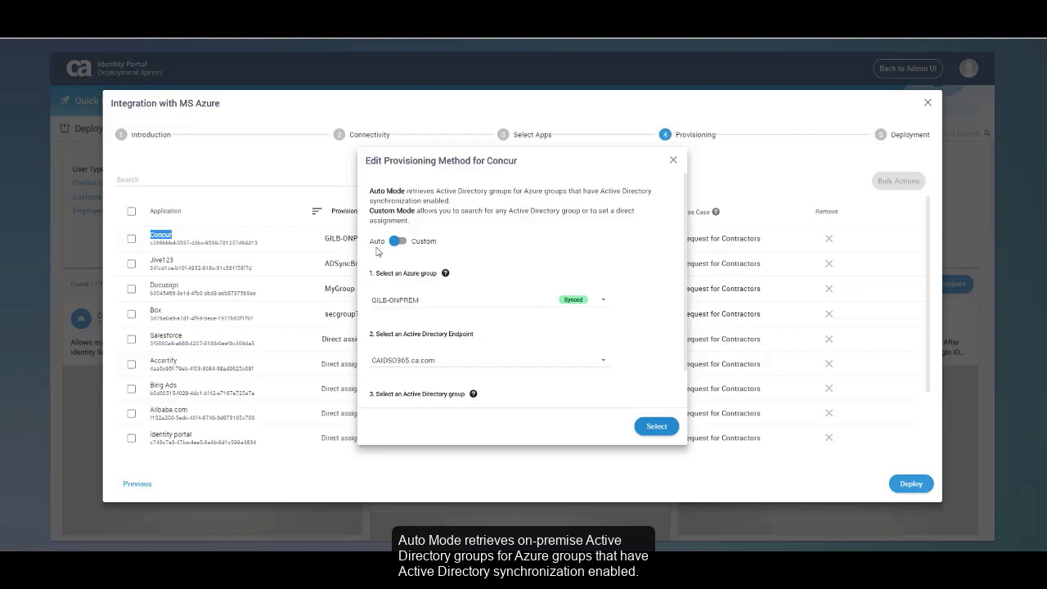
pyautogui.click(400, 242)
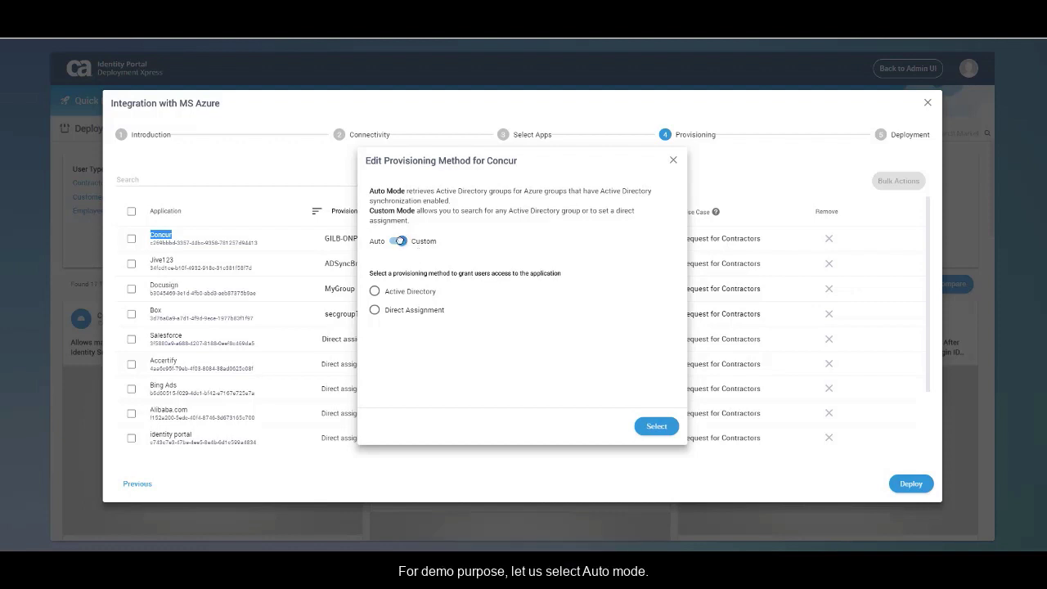
pyautogui.click(388, 240)
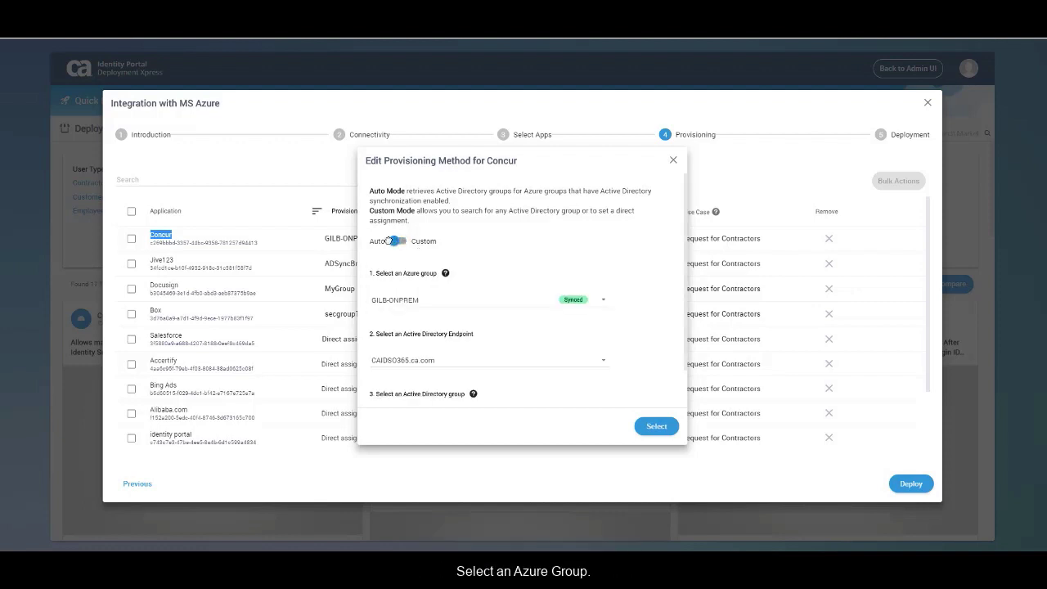
pyautogui.click(394, 300)
pyautogui.click(393, 300)
pyautogui.write('a')
pyautogui.click(404, 349)
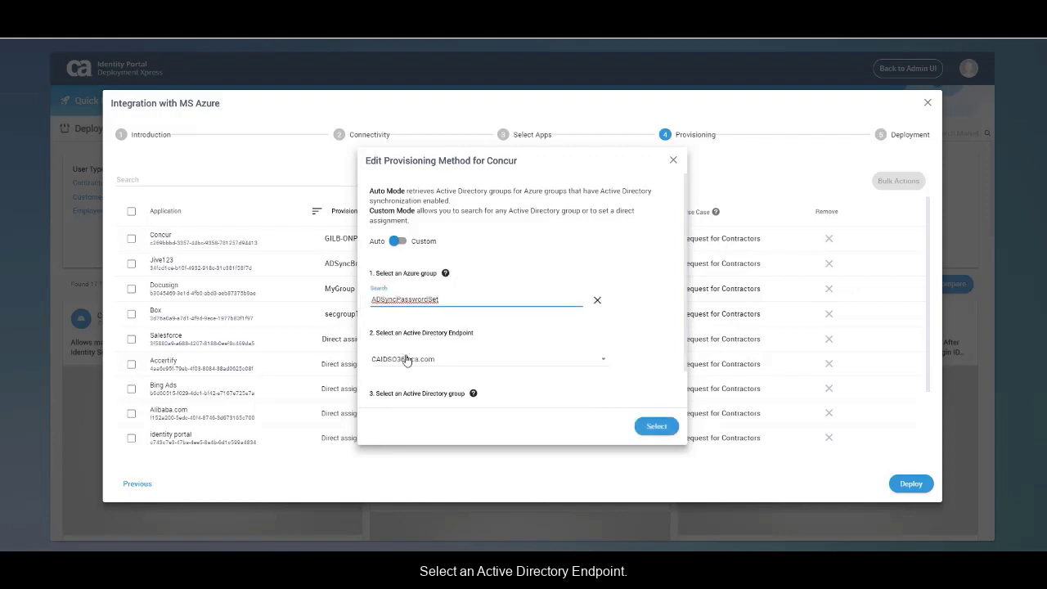
pyautogui.click(407, 361)
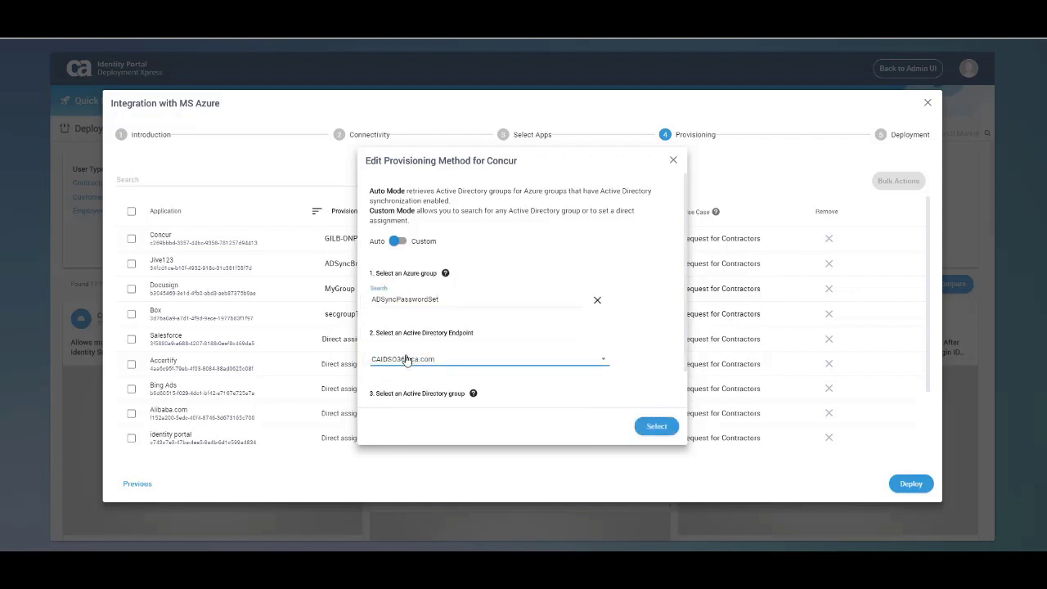
pyautogui.click(407, 378)
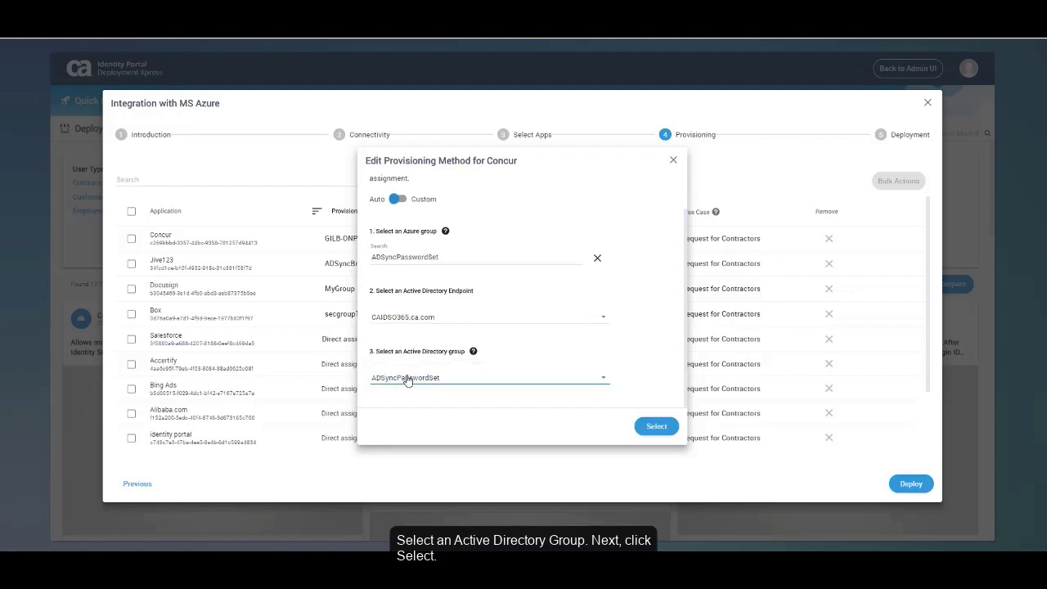
pyautogui.click(657, 428)
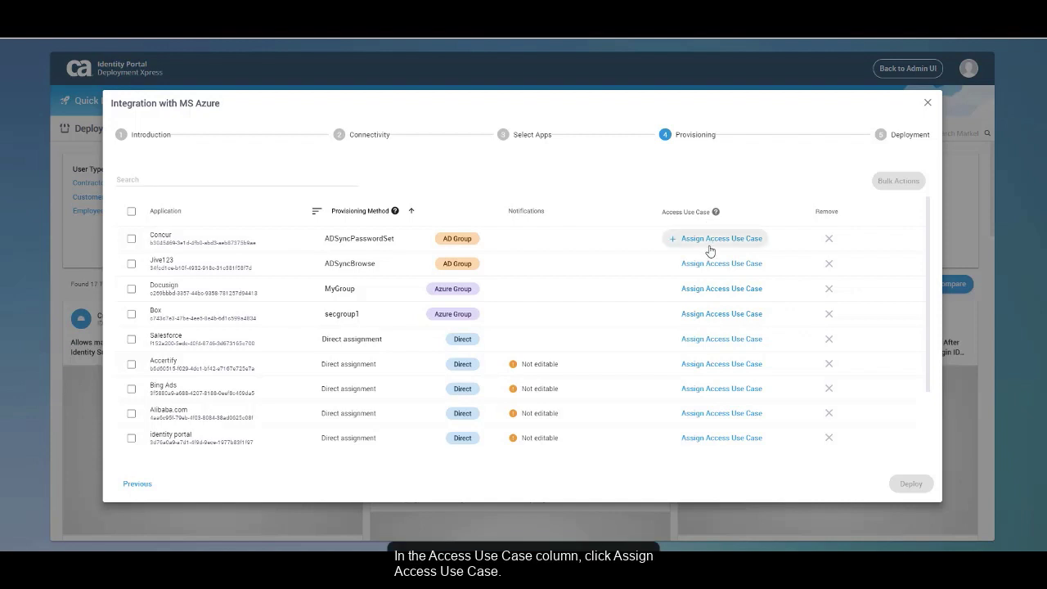
# Step: Give Concur the Request for Contractors use case and check Jive123, Docusign, Box, Salesforce, Accertify
pyautogui.click(709, 239)
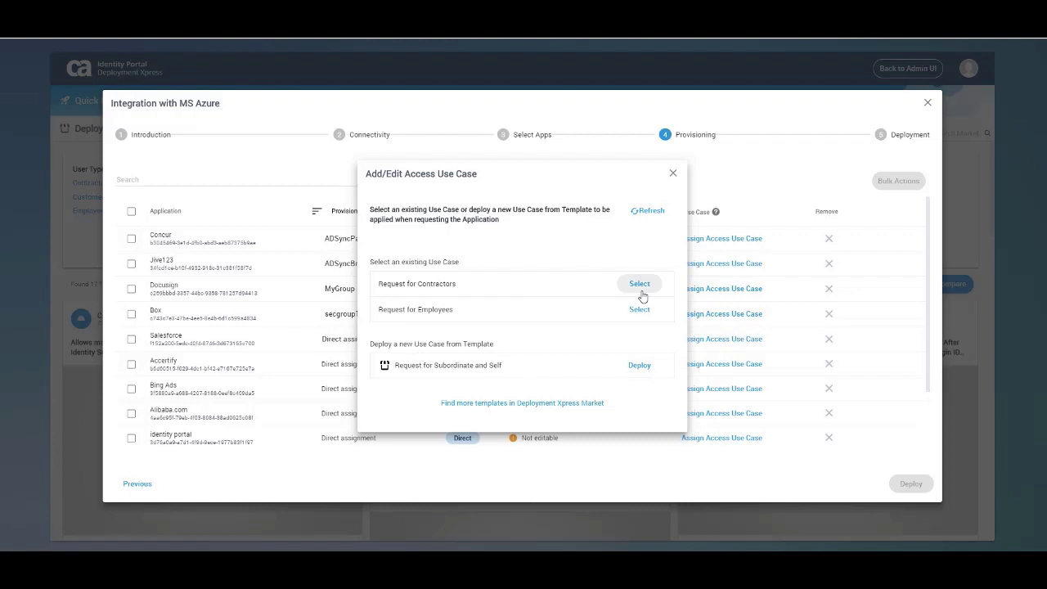
pyautogui.click(642, 288)
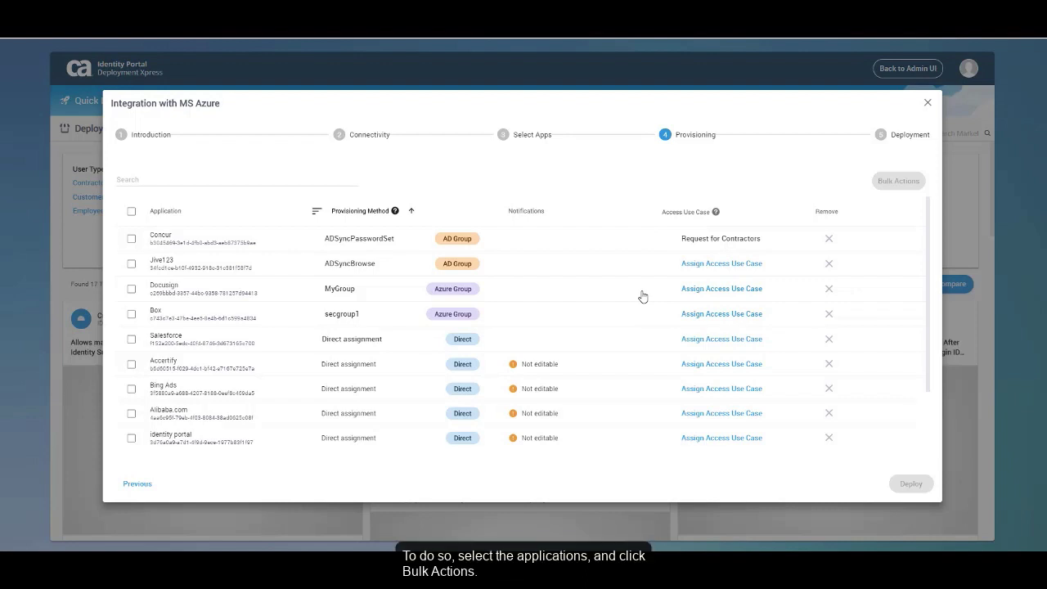
pyautogui.click(131, 264)
pyautogui.click(131, 289)
pyautogui.click(131, 313)
pyautogui.click(131, 339)
pyautogui.click(131, 364)
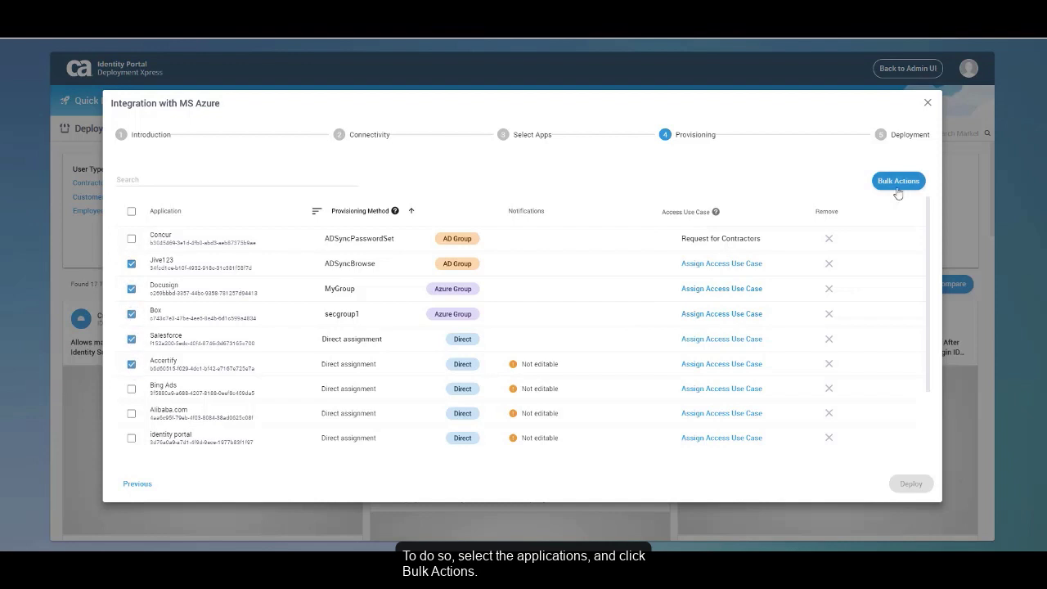
# Step: Bulk-assign Request for Contractors to the checked apps and deploy the integration
pyautogui.click(898, 184)
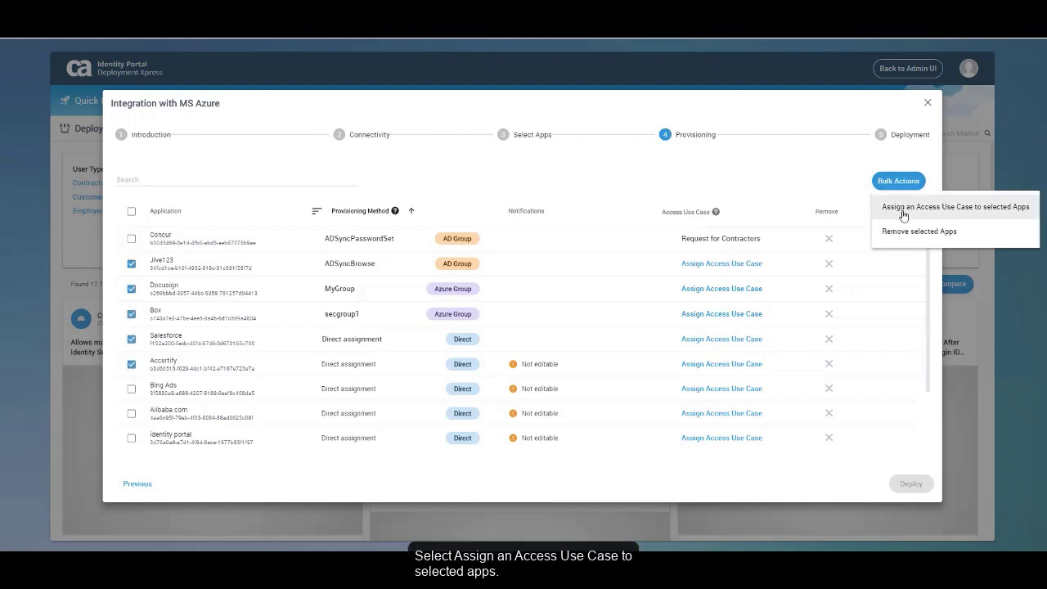
pyautogui.click(904, 209)
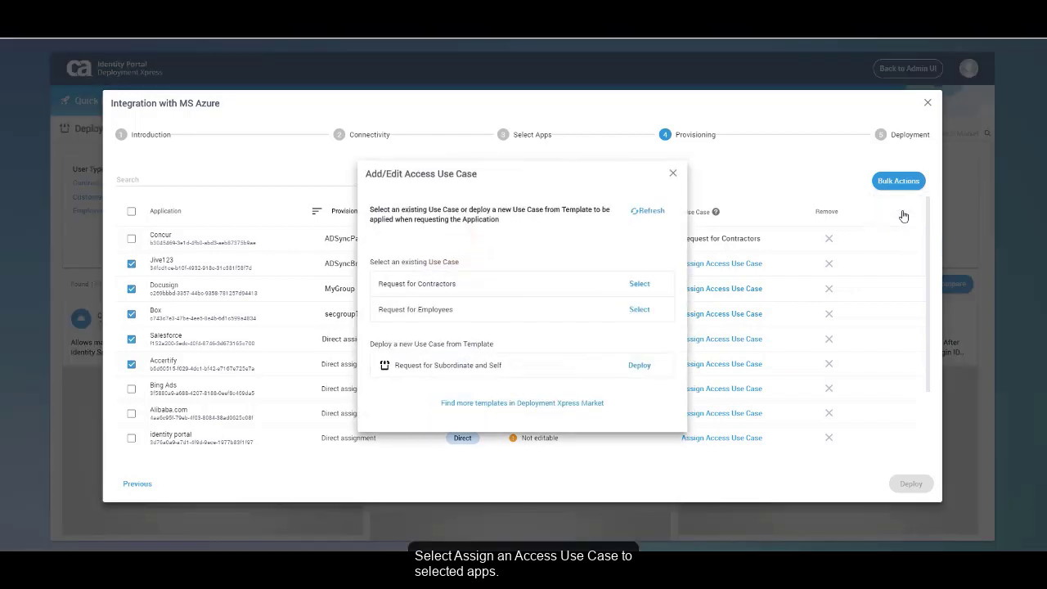
pyautogui.click(641, 285)
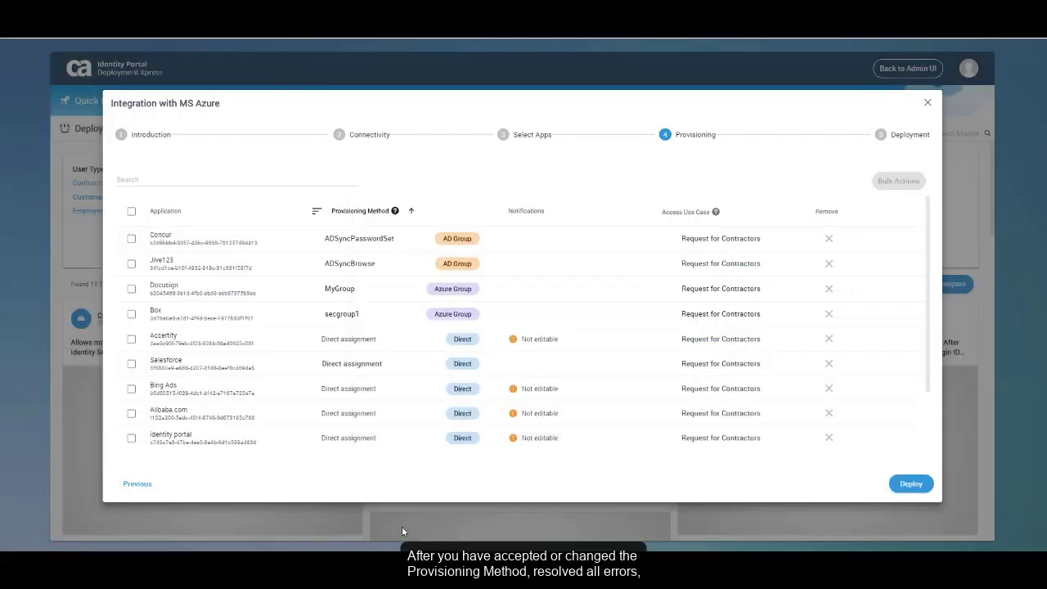
pyautogui.click(911, 485)
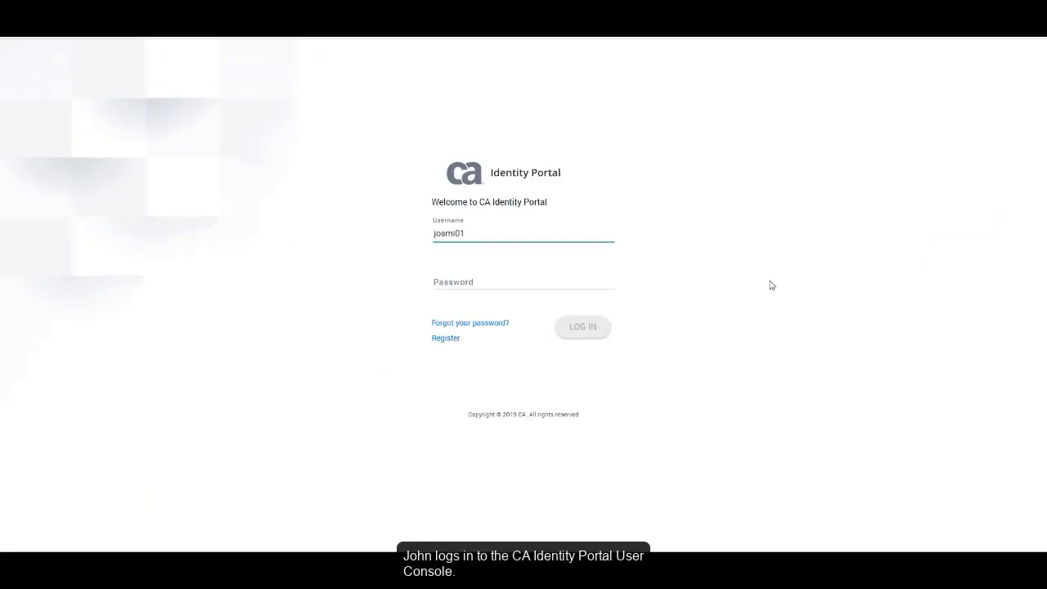
# Step: Sign in to the CA Identity Portal User Console with the pasted account password
pyautogui.press('Tab')
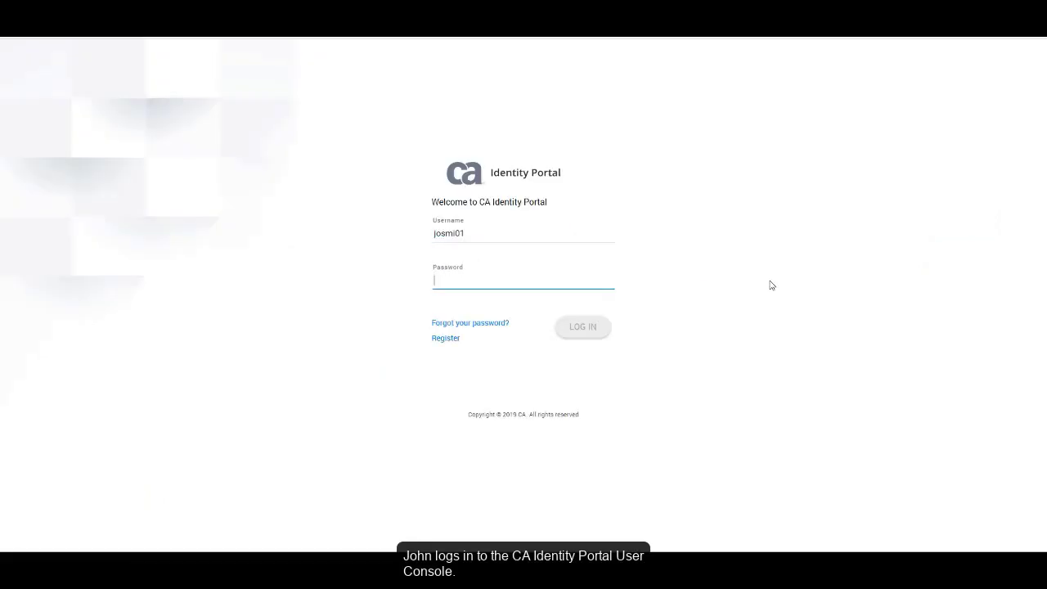
pyautogui.hotkey('ctrl', 'v')
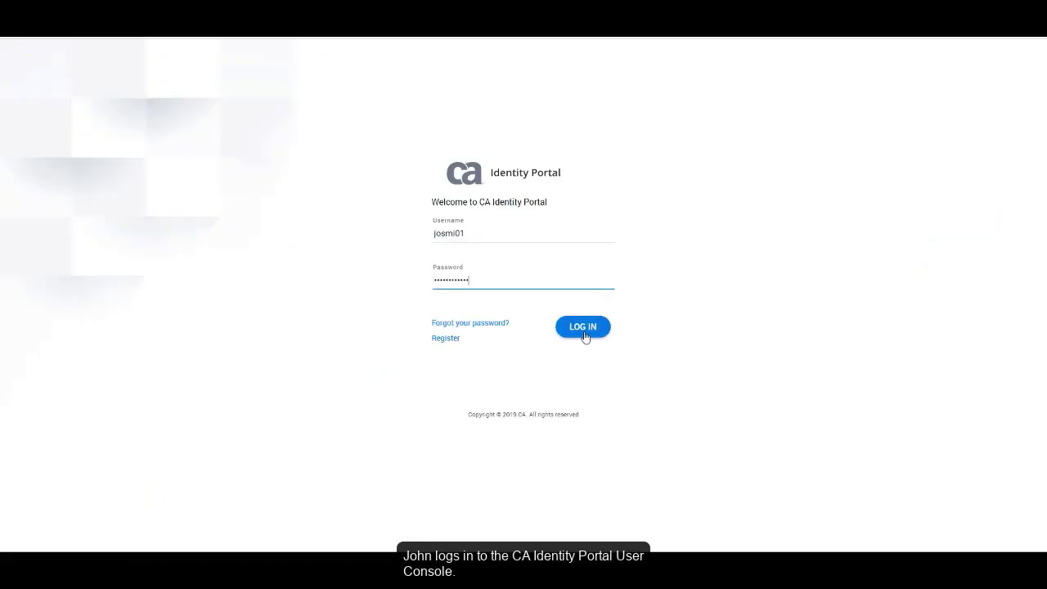
pyautogui.click(584, 334)
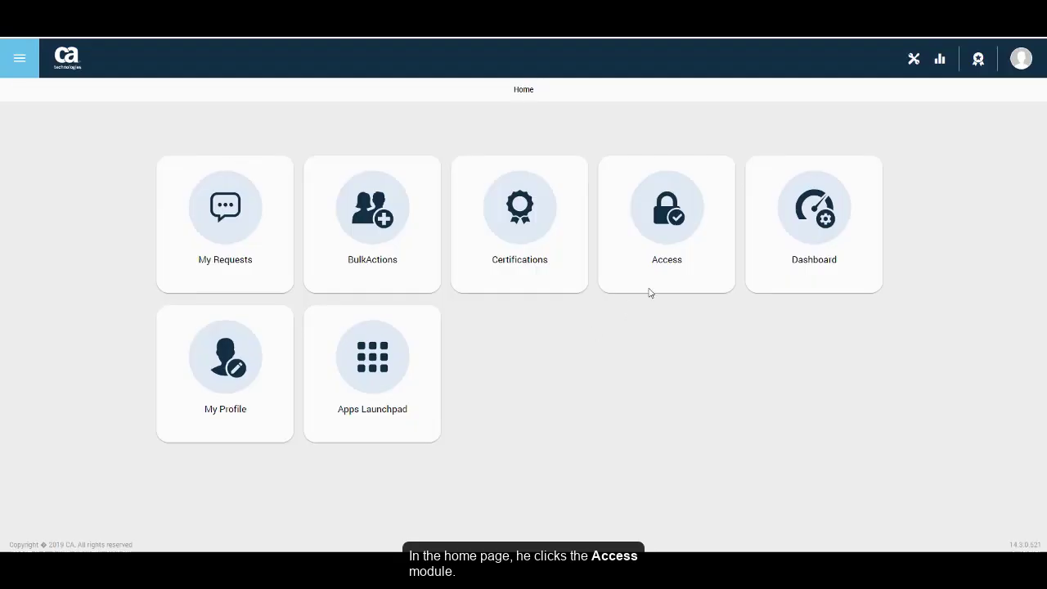
# Step: Request a GitHub.com account for yourself under Applications, submit it, and dismiss the confirmation
pyautogui.click(666, 278)
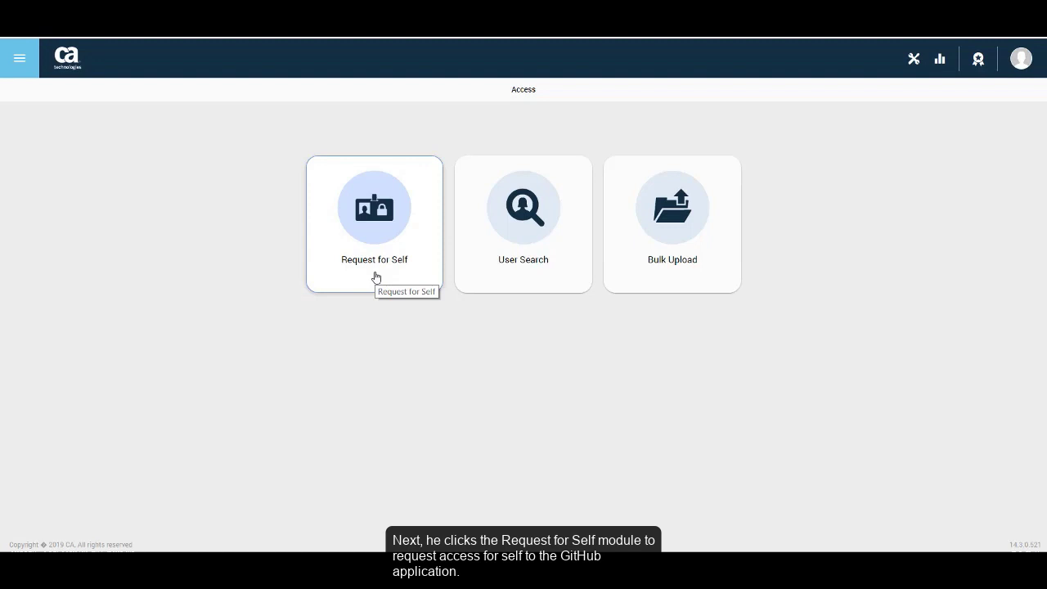
pyautogui.click(375, 278)
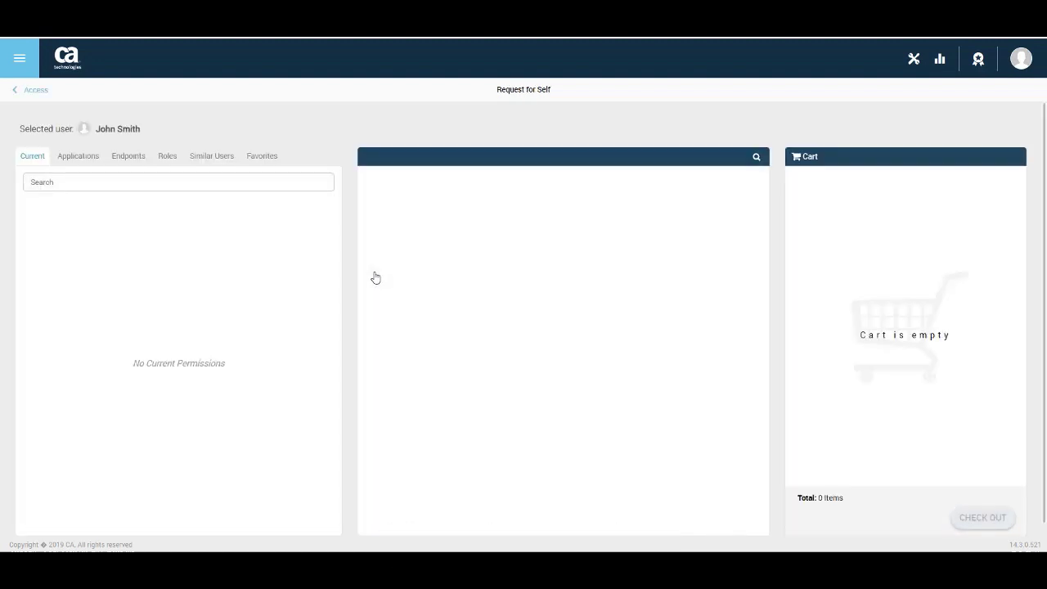
pyautogui.click(78, 162)
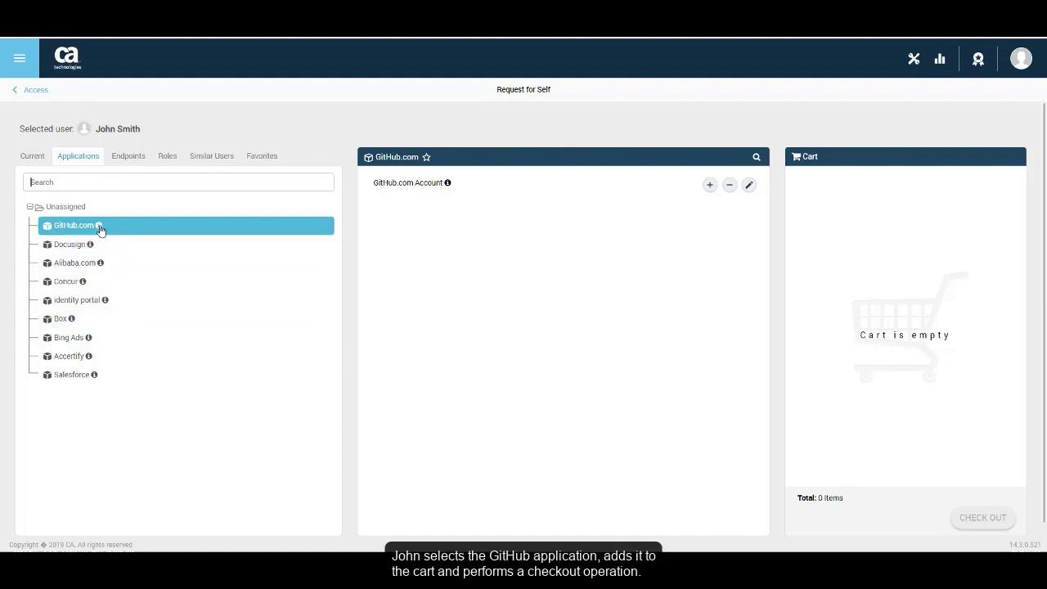
pyautogui.moveTo(99, 227)
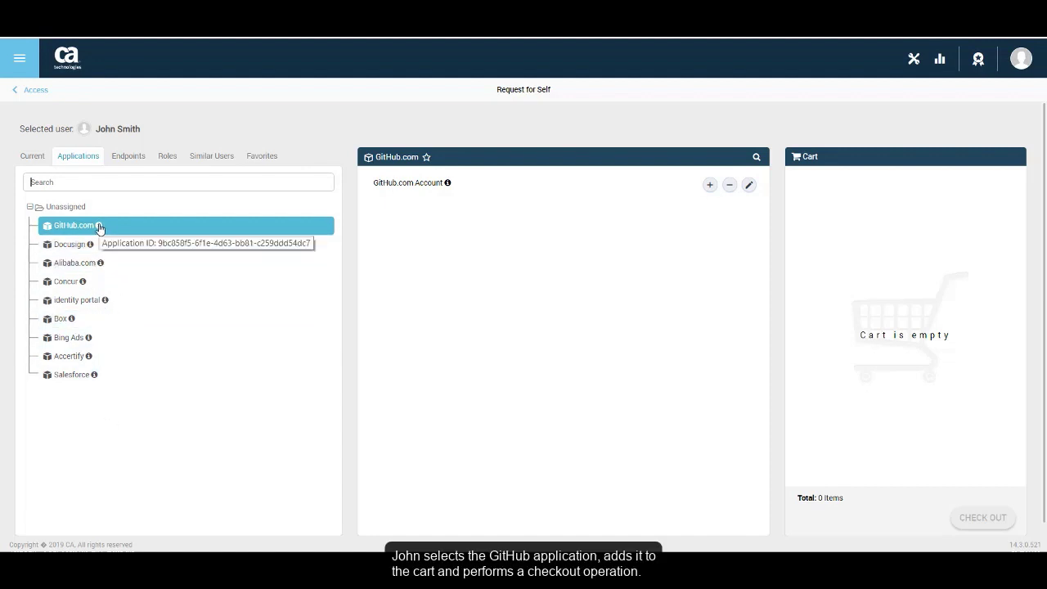
pyautogui.click(710, 186)
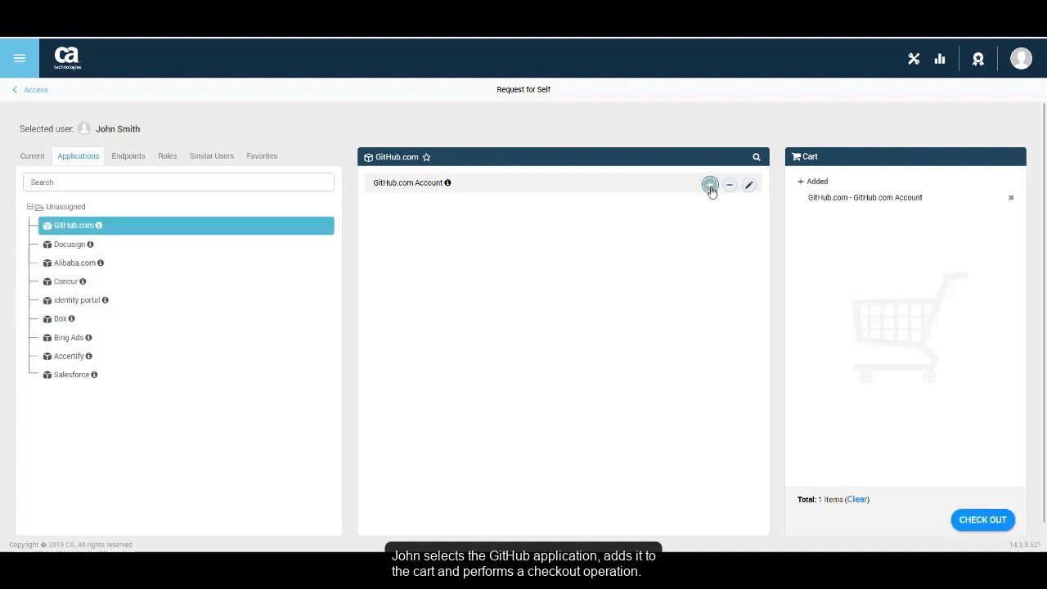
pyautogui.click(984, 524)
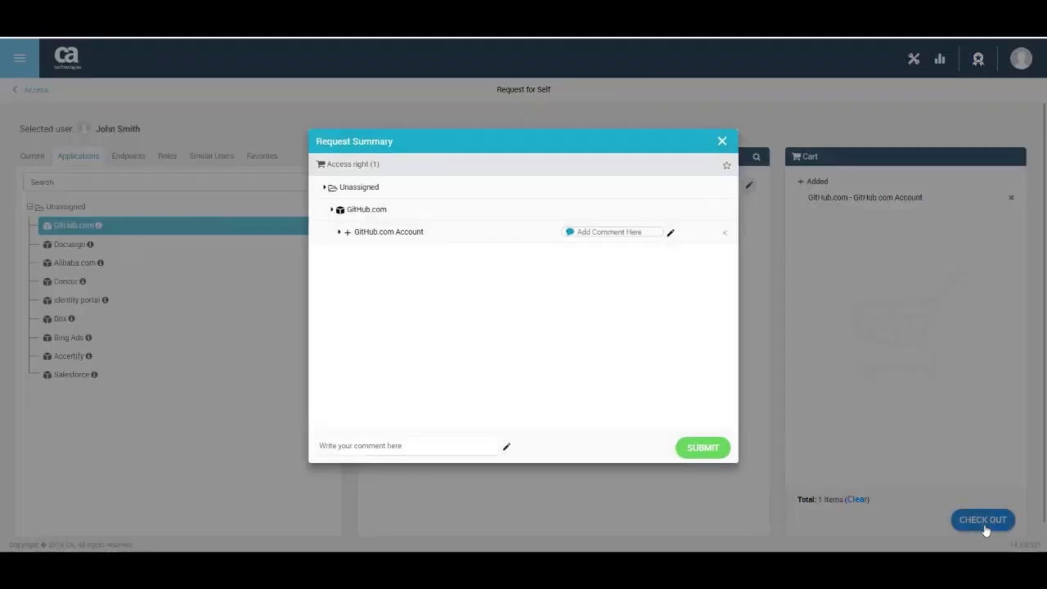
pyautogui.click(706, 451)
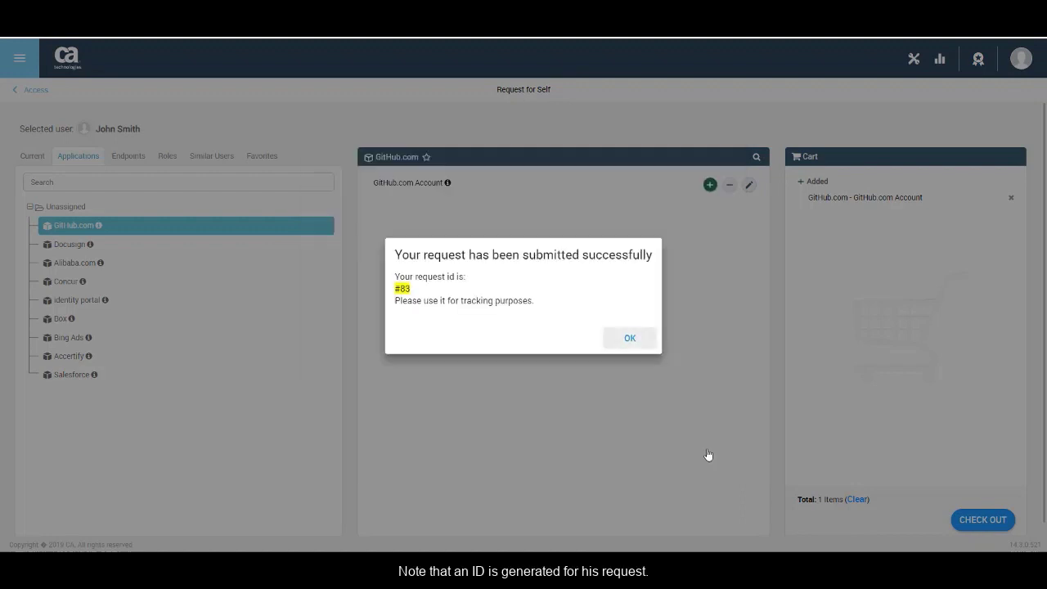
pyautogui.click(630, 341)
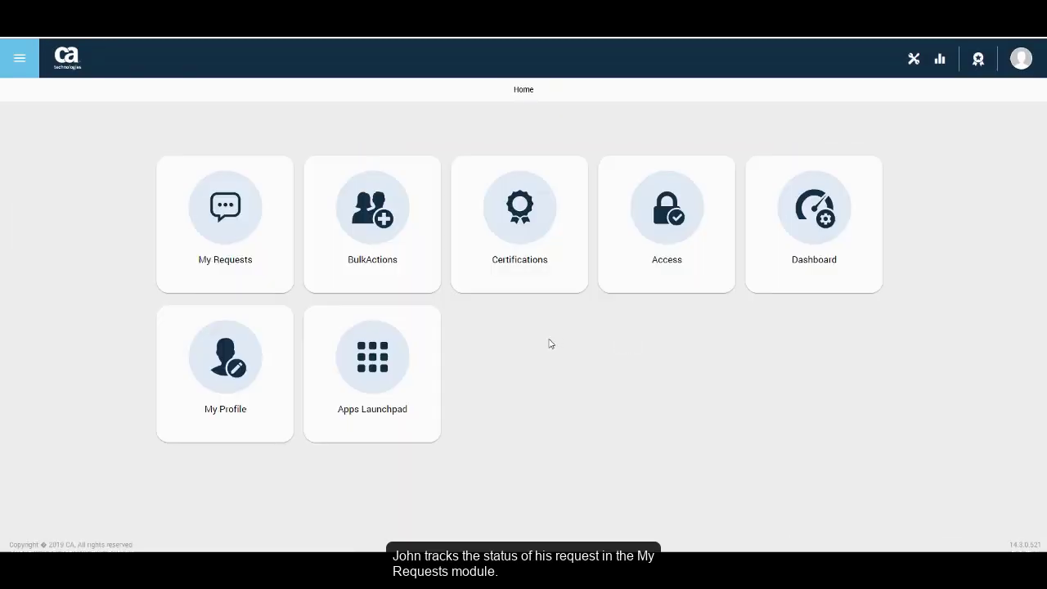
# Step: Check that the GitHub.com request shows Completed in My Requests, then go to Apps Launchpad
pyautogui.click(234, 276)
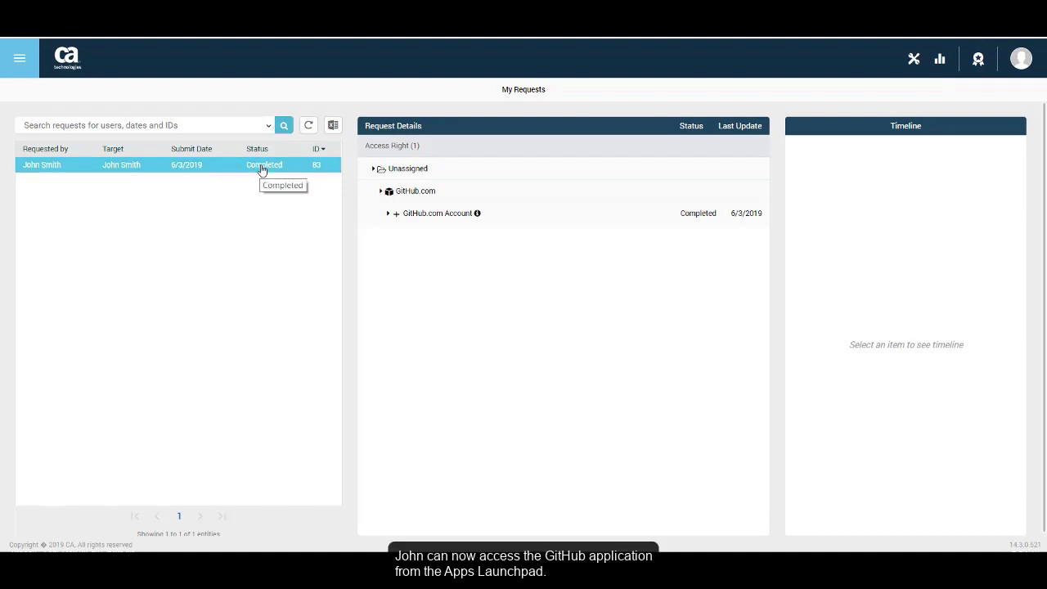
pyautogui.click(20, 60)
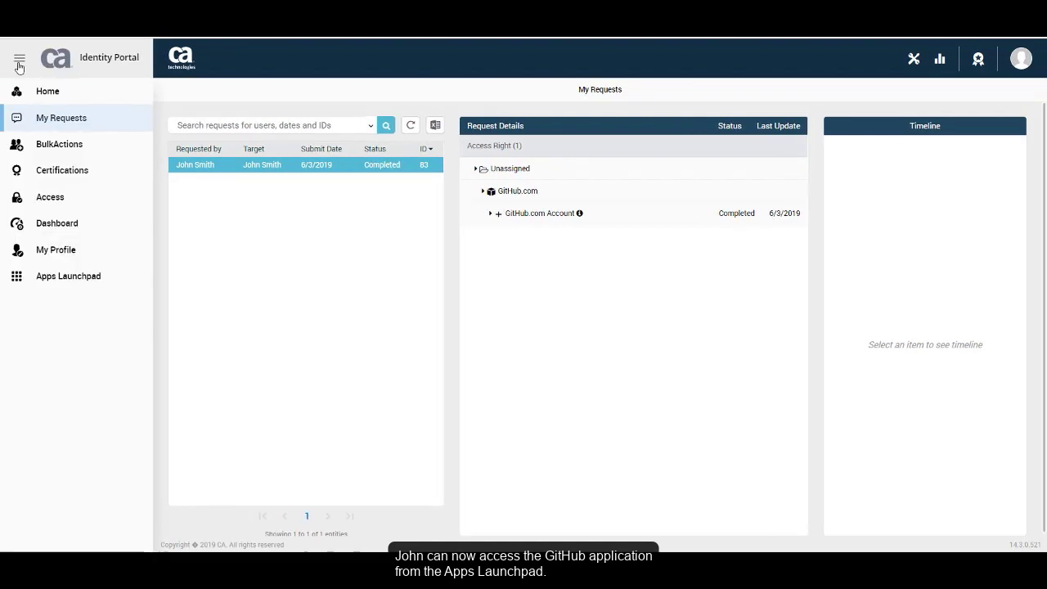
pyautogui.click(61, 282)
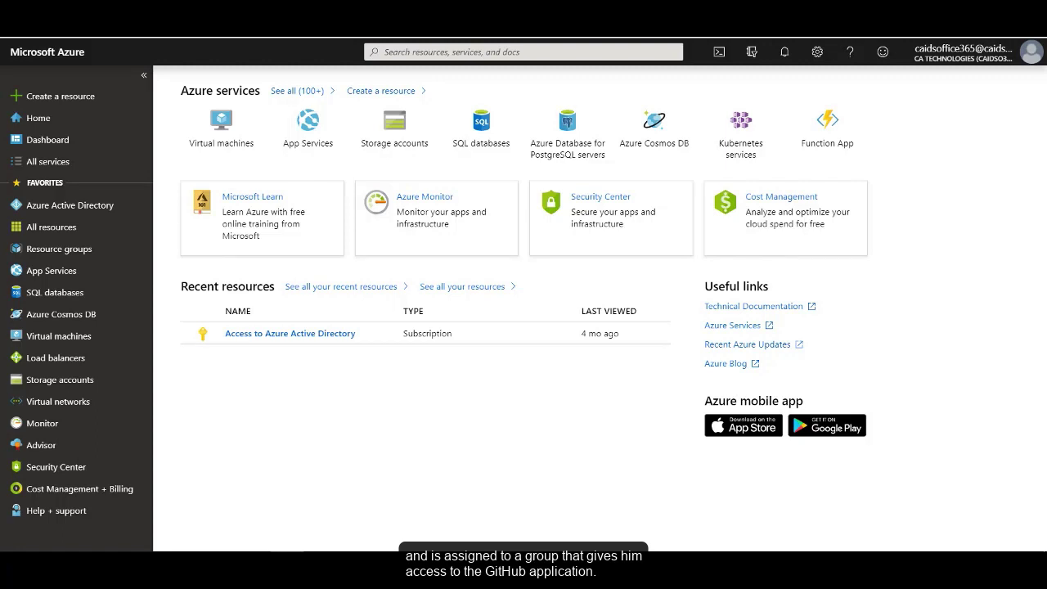
# Step: Find the requesting user in Azure Active Directory Users and view their Groups and Applications
pyautogui.click(92, 209)
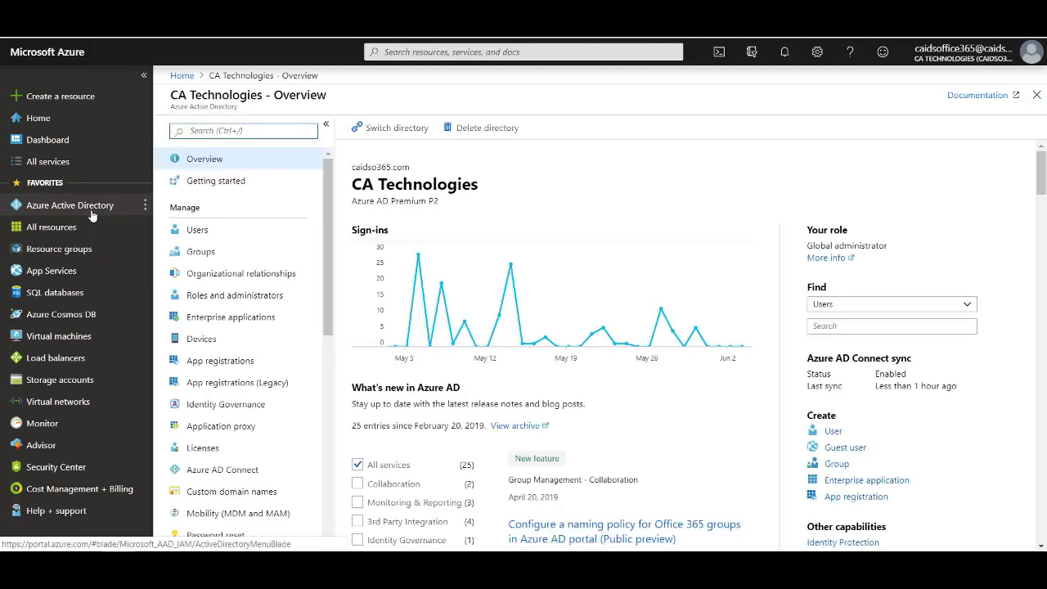
pyautogui.click(198, 233)
pyautogui.click(419, 166)
pyautogui.write('Jo')
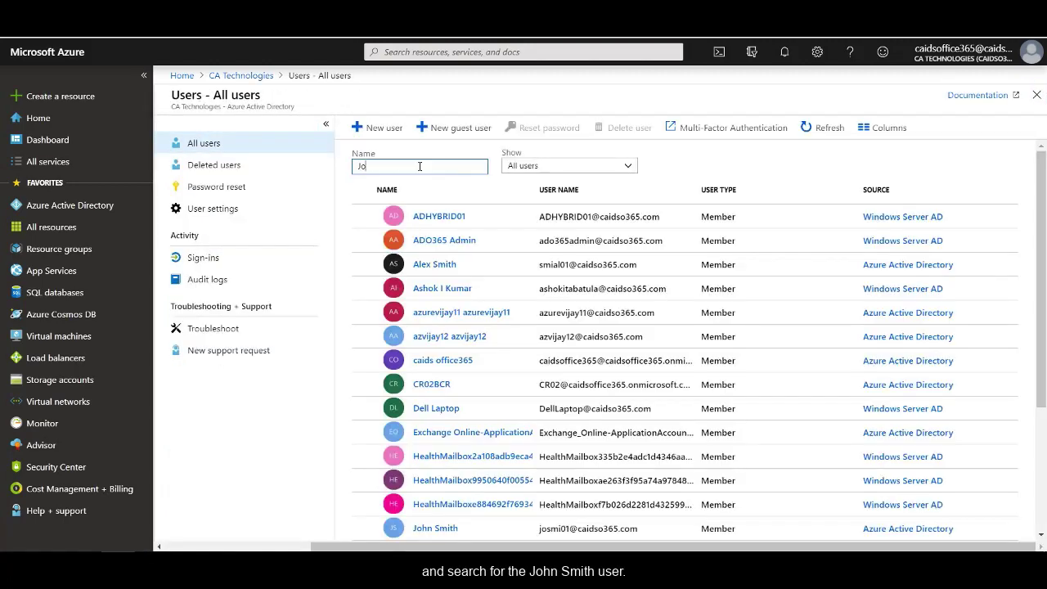
pyautogui.write('hn Smith')
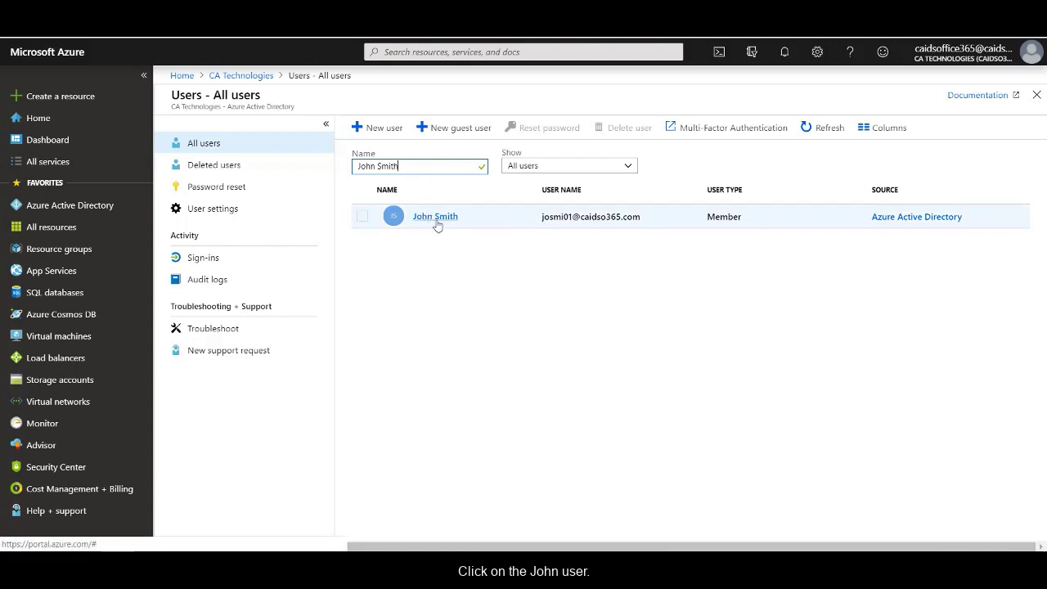
pyautogui.click(436, 219)
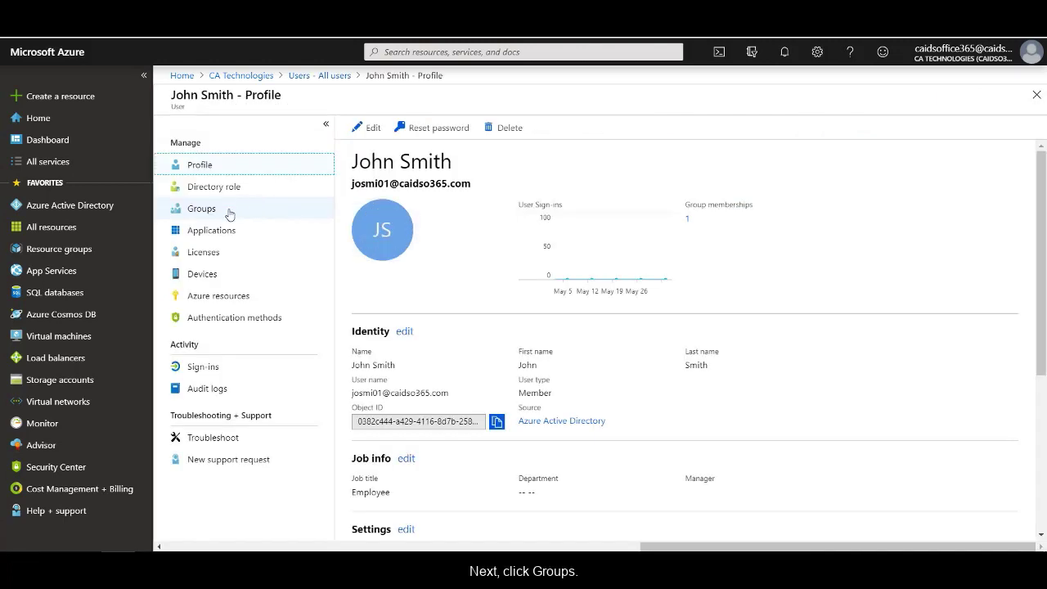
pyautogui.click(222, 214)
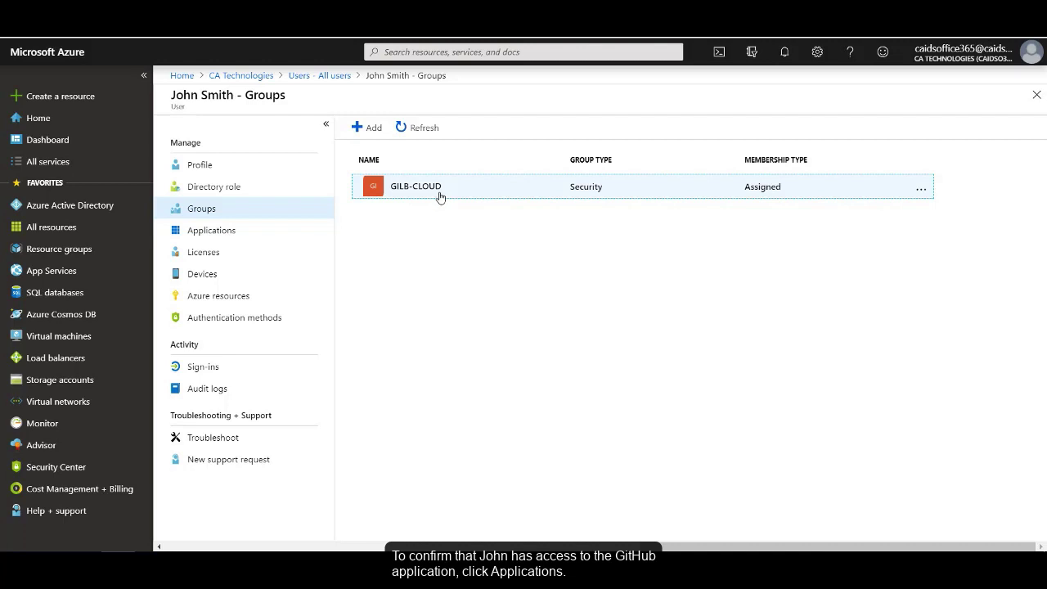
pyautogui.click(257, 236)
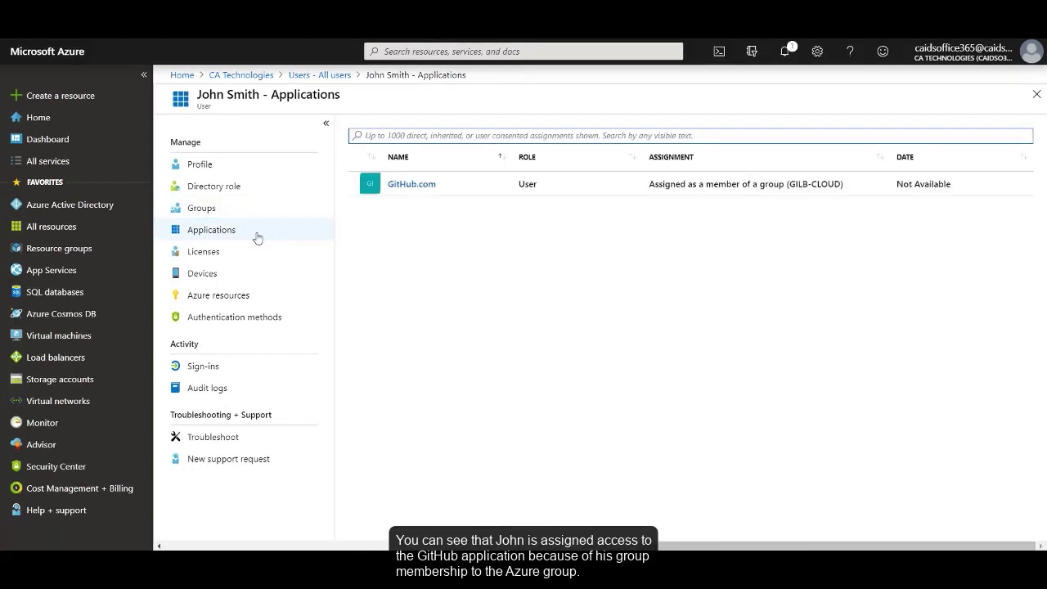